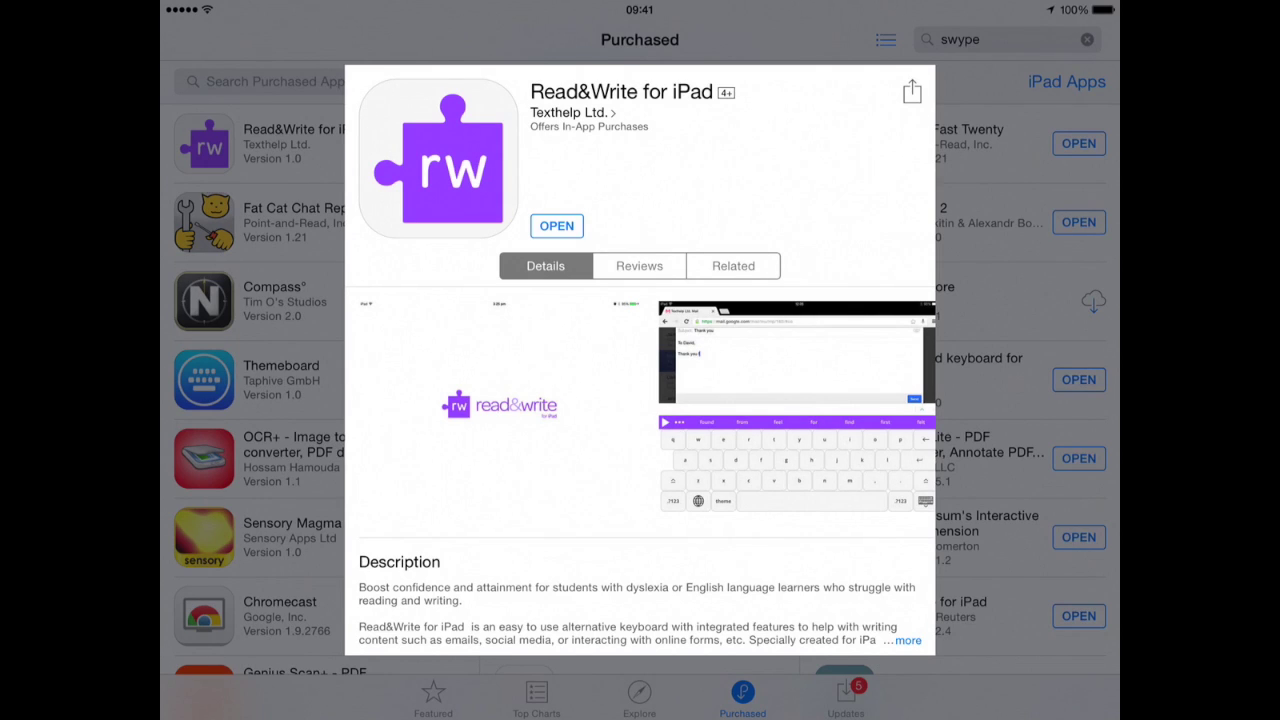
- Open Read&Write for iPad from its page in the App Store Purchased list
left_click(552, 224)
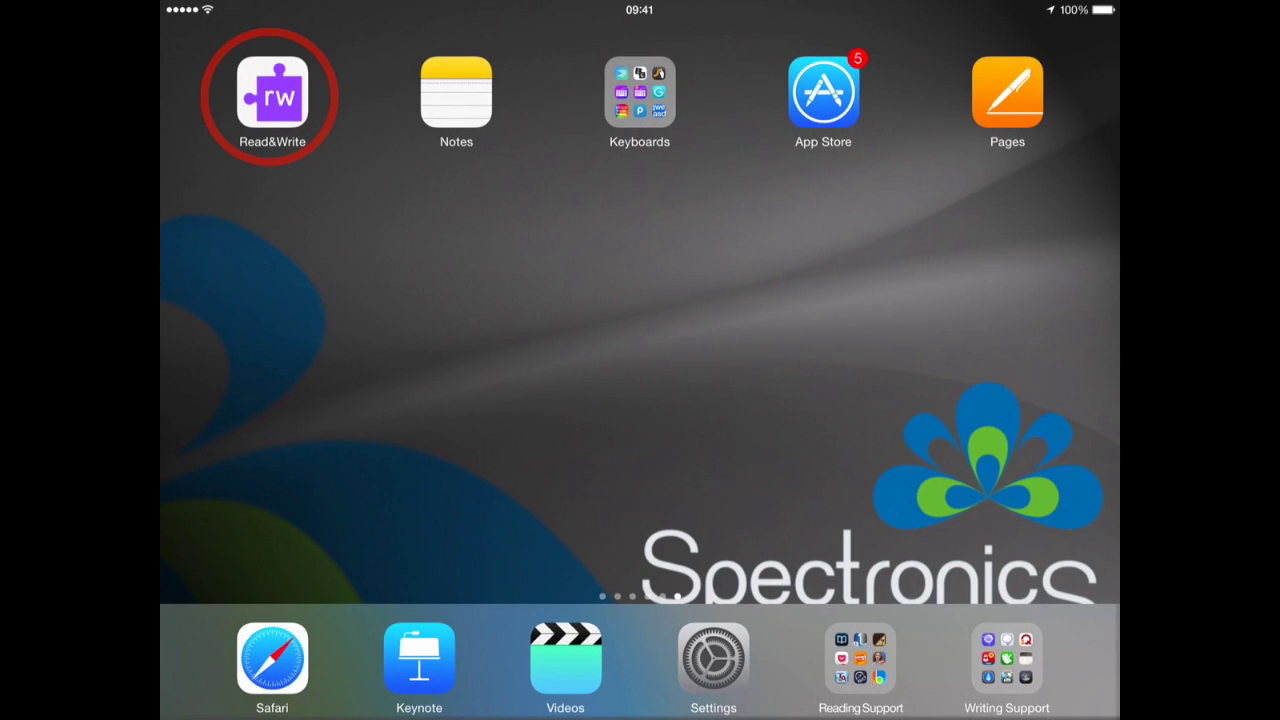
- Launch Read&Write, run the setup wizard to Enable Keyboard, then return home
left_click(272, 95)
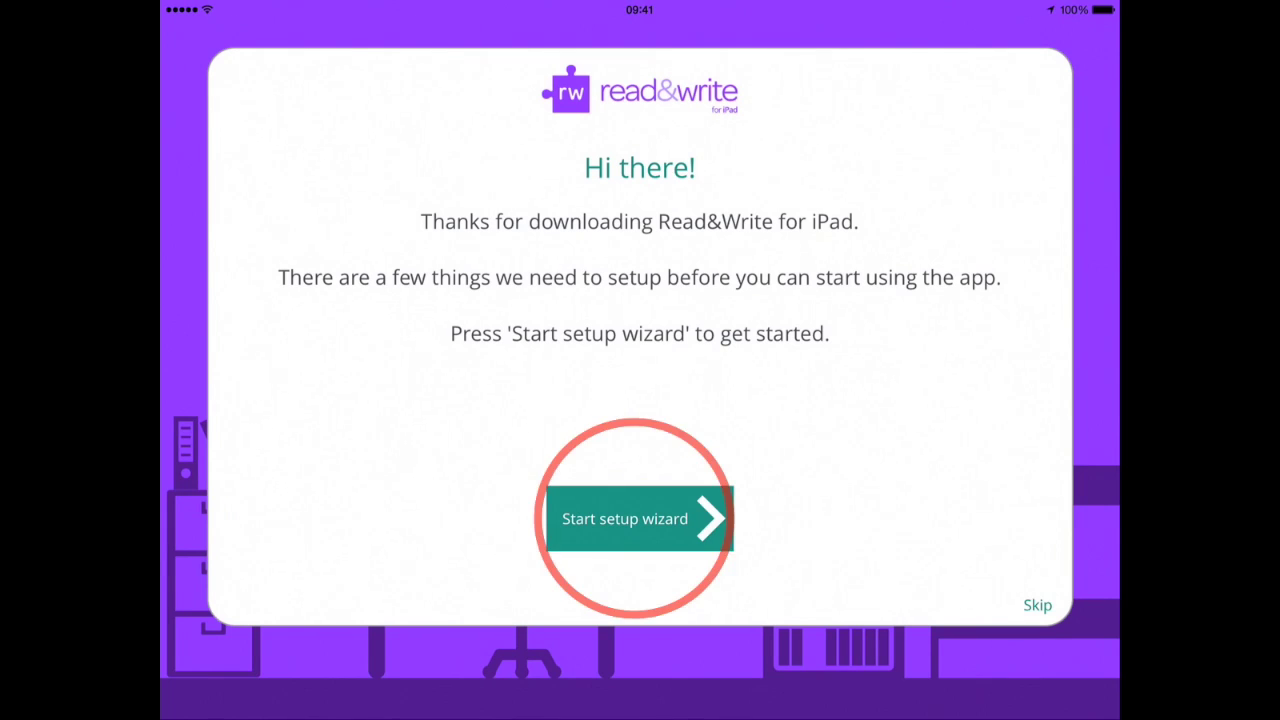
left_click(634, 518)
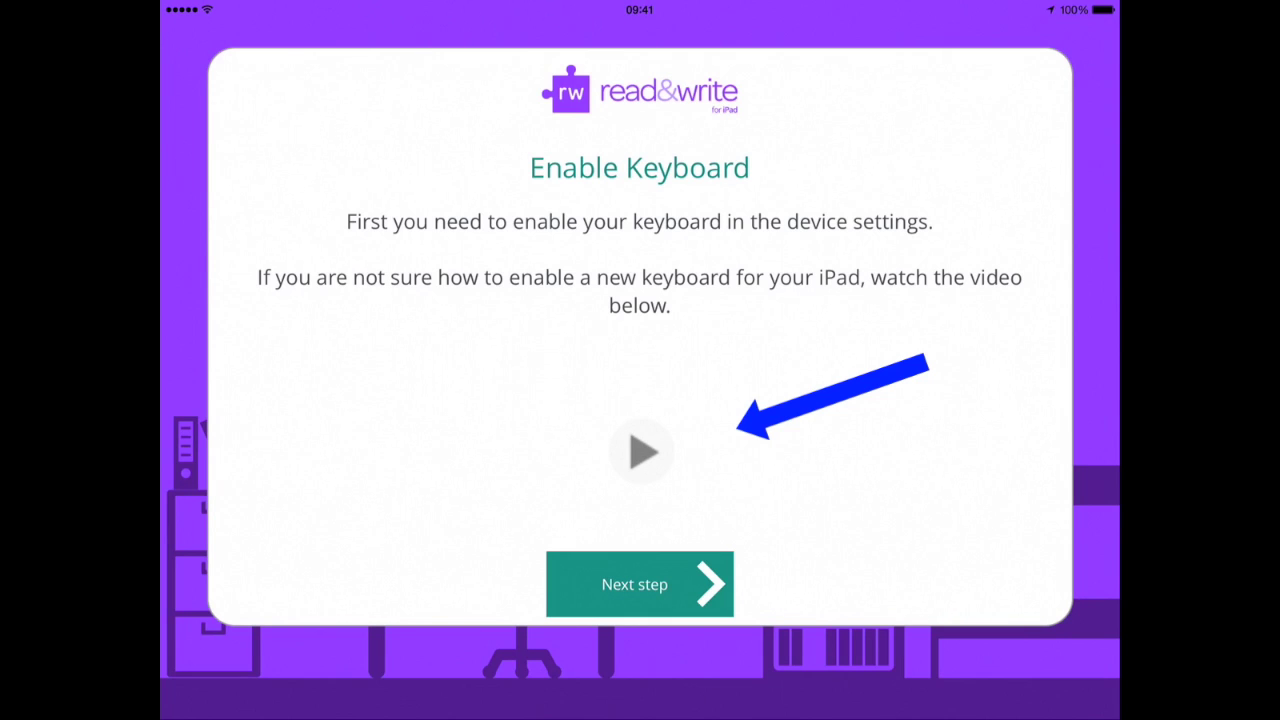
key("super")
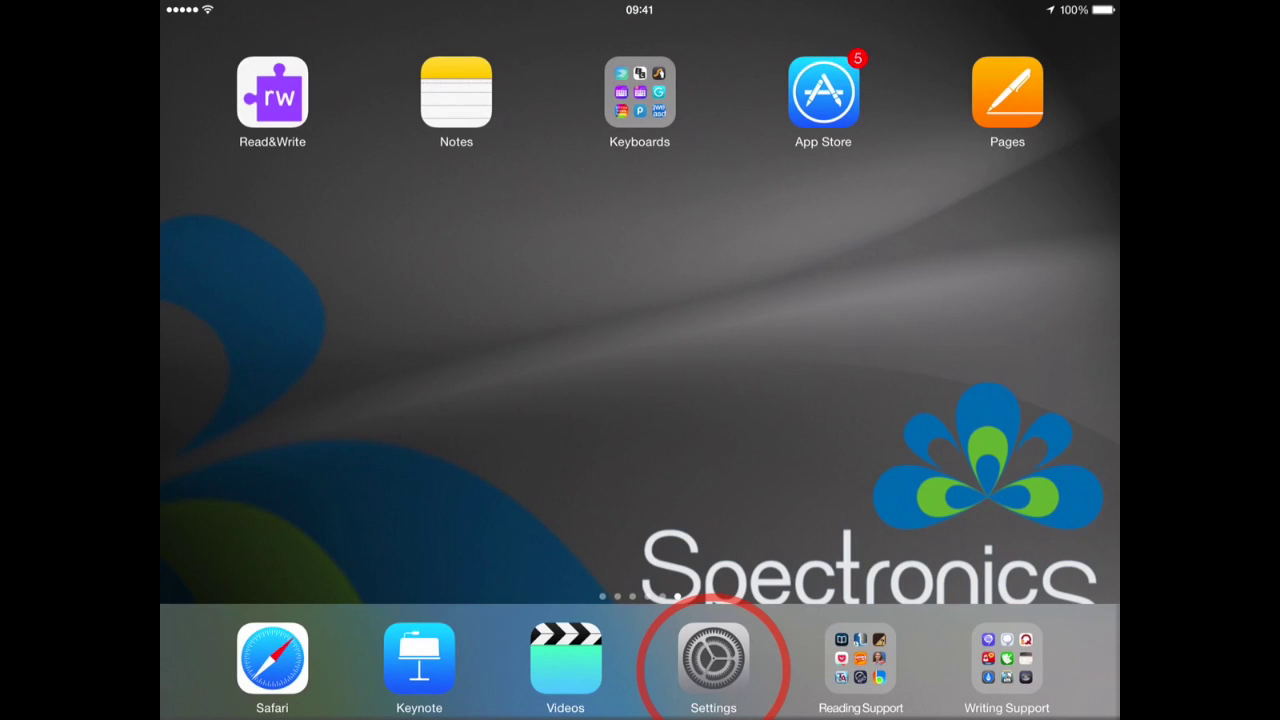
- Go to Settings > General > Keyboard > Keyboards to list the installed keyboards
left_click(713, 658)
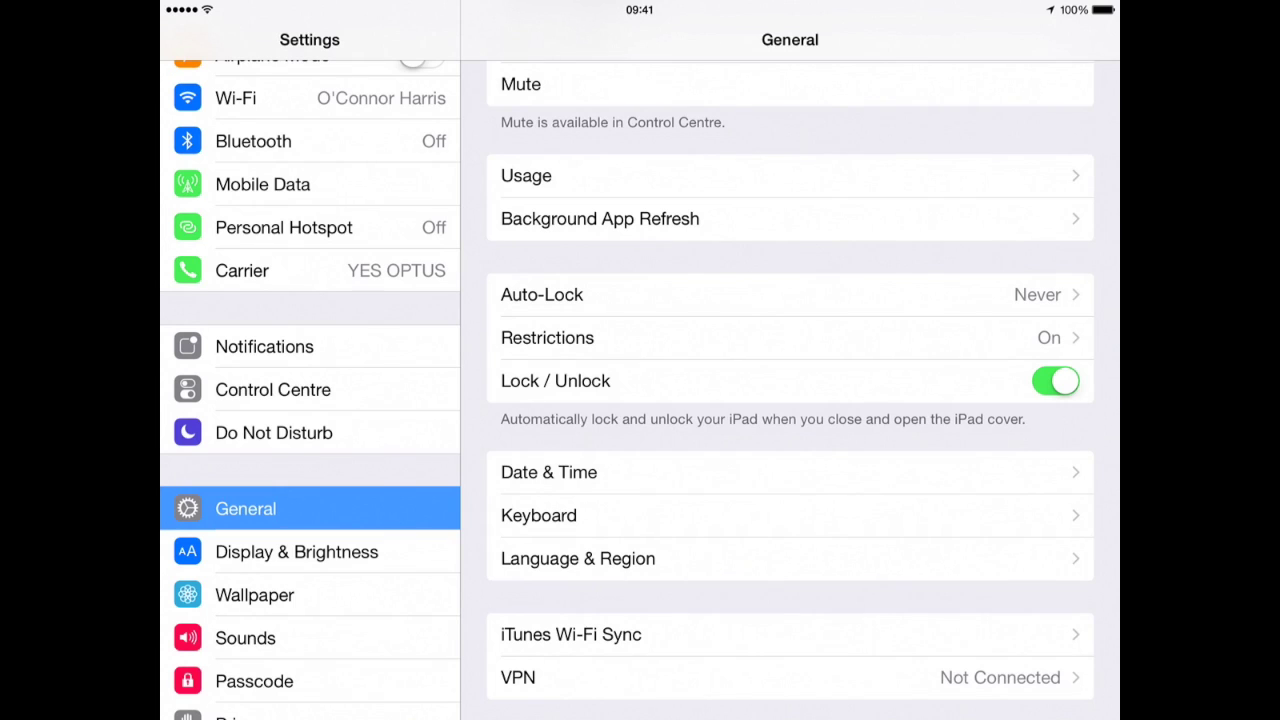
scroll(790, 400, "down", 2)
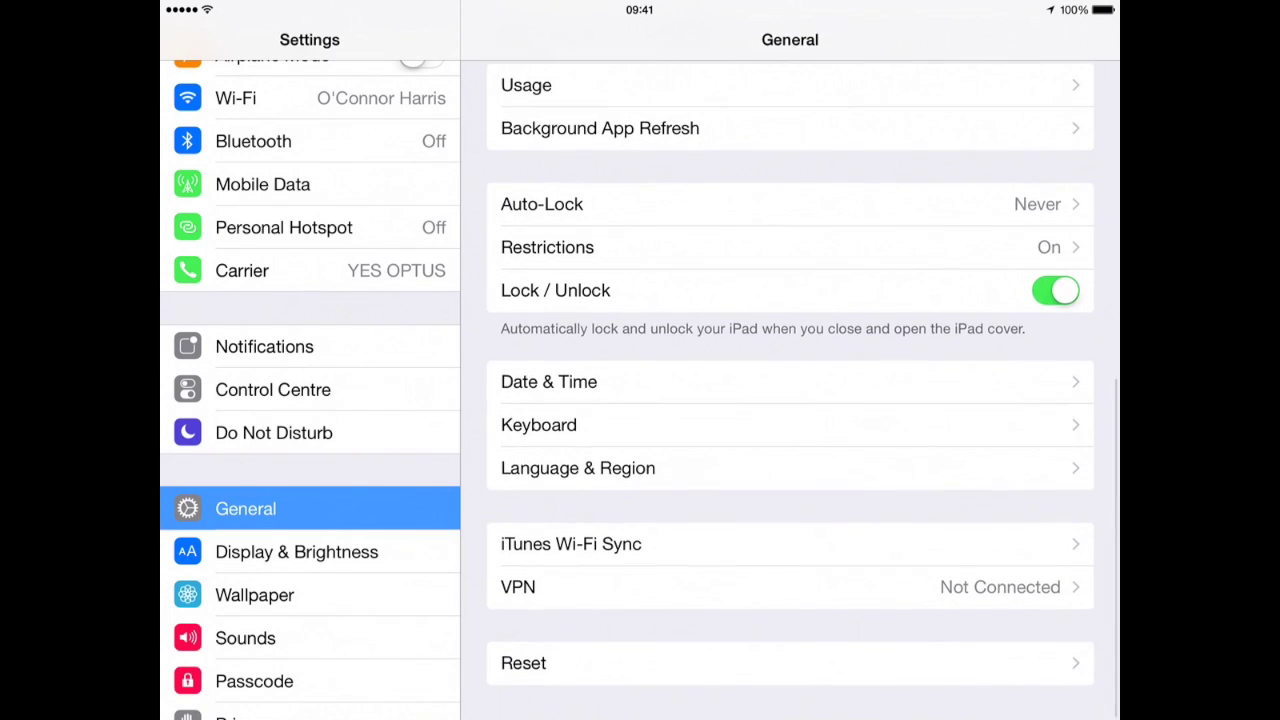
left_click(539, 425)
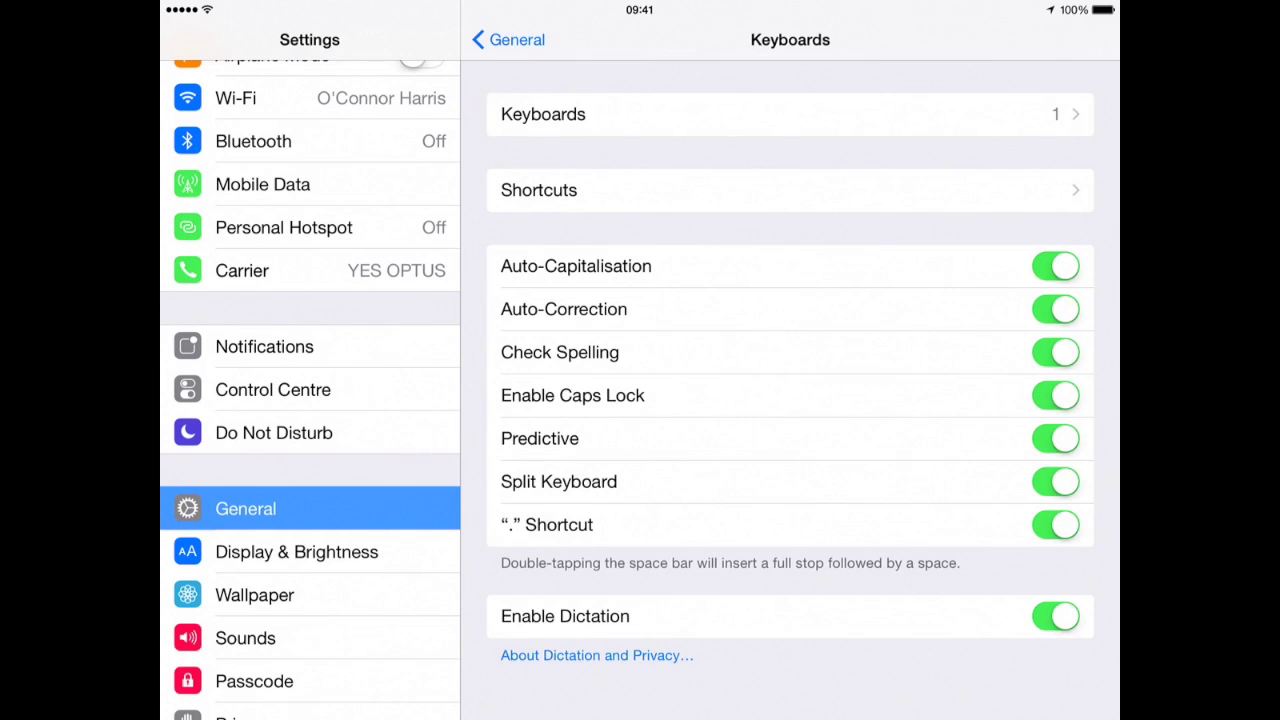
left_click(543, 114)
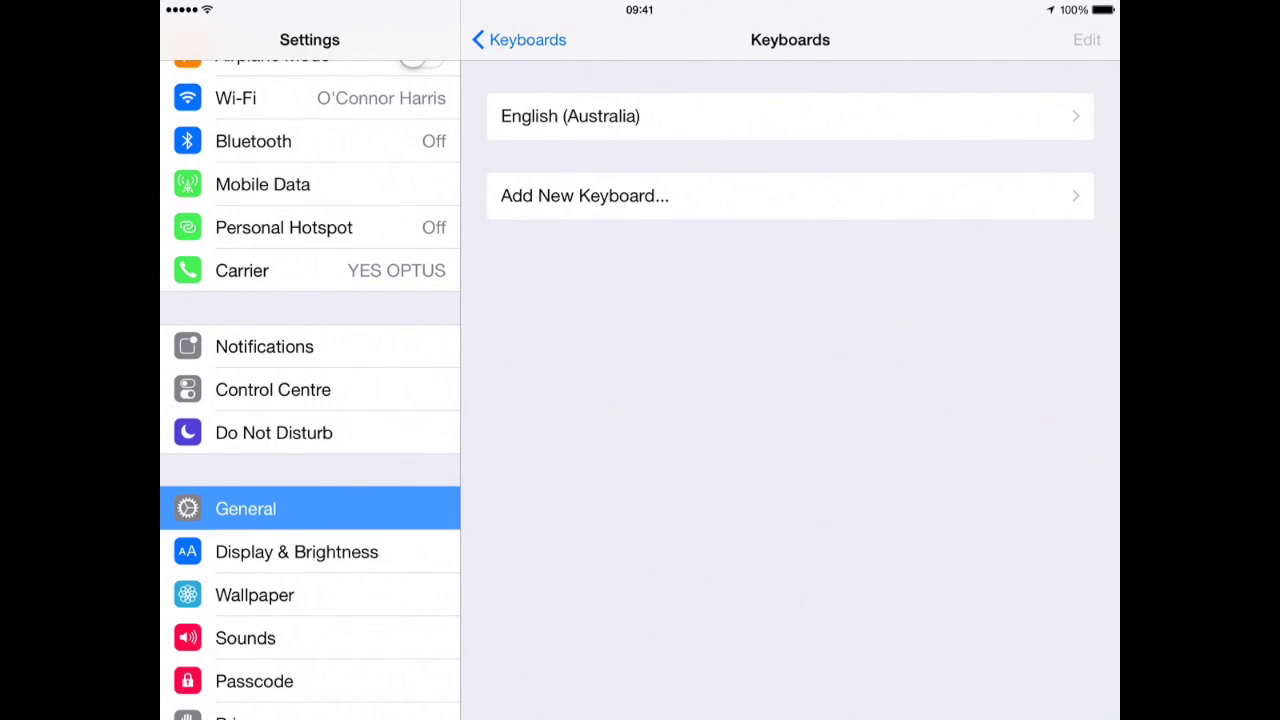
- Add the Read&Write keyboard and switch on its Allow Full Access, confirming with Allow
left_click(585, 196)
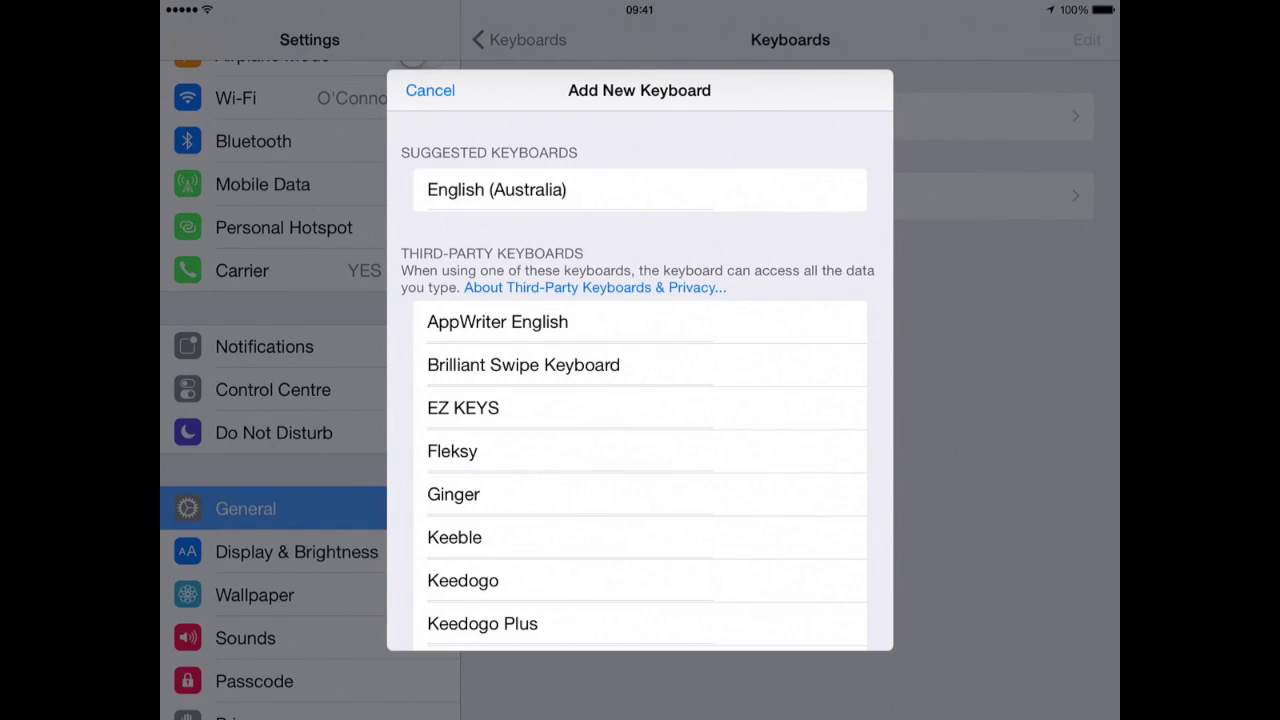
scroll(640, 400, "down", 5)
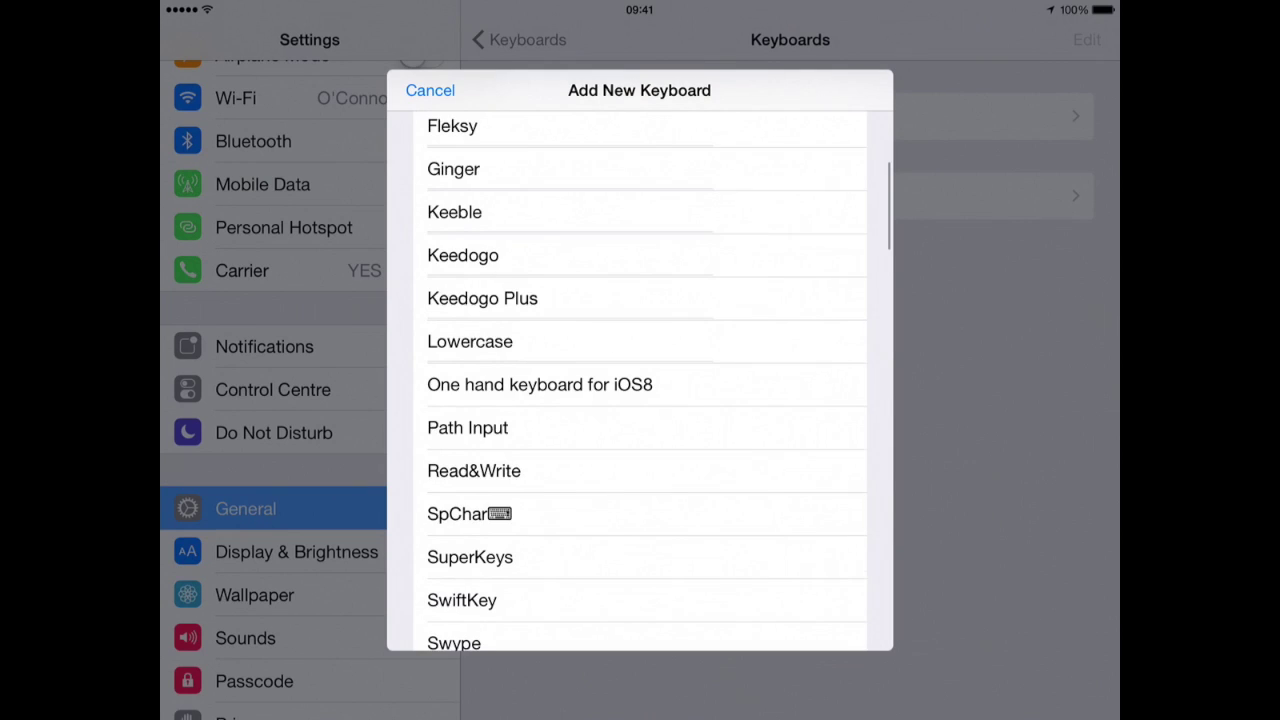
left_click(474, 466)
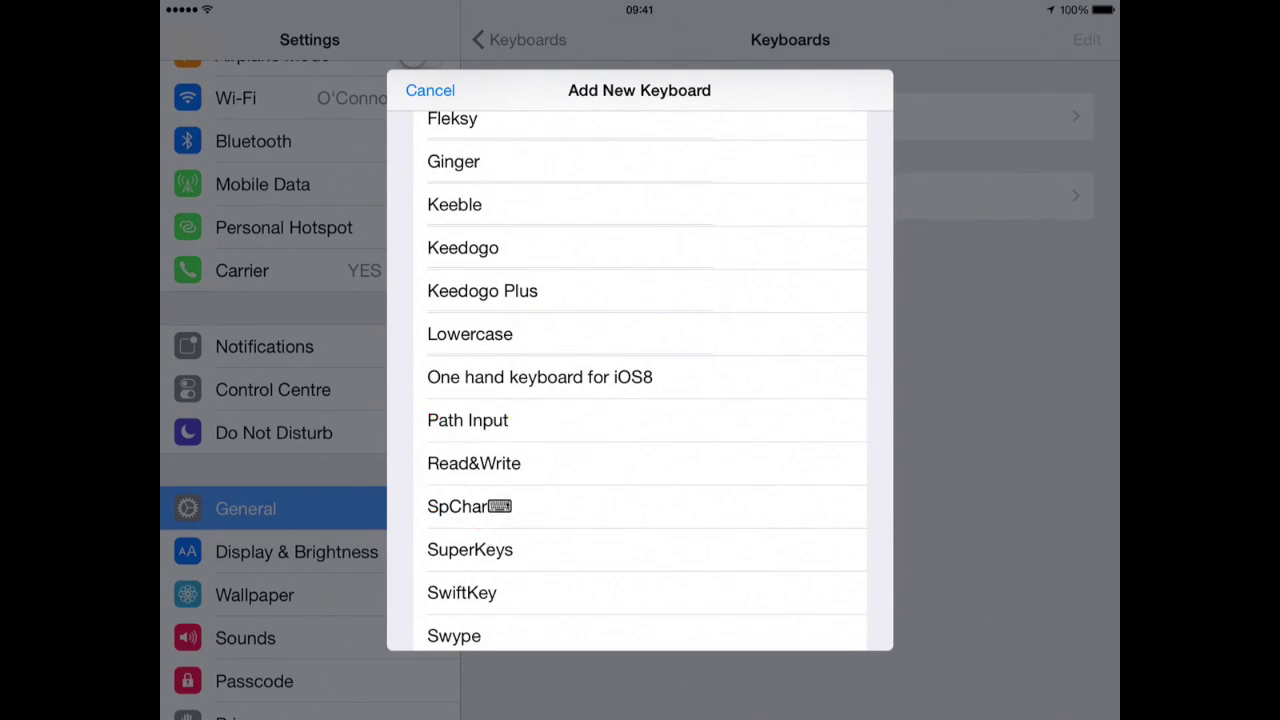
left_click(474, 463)
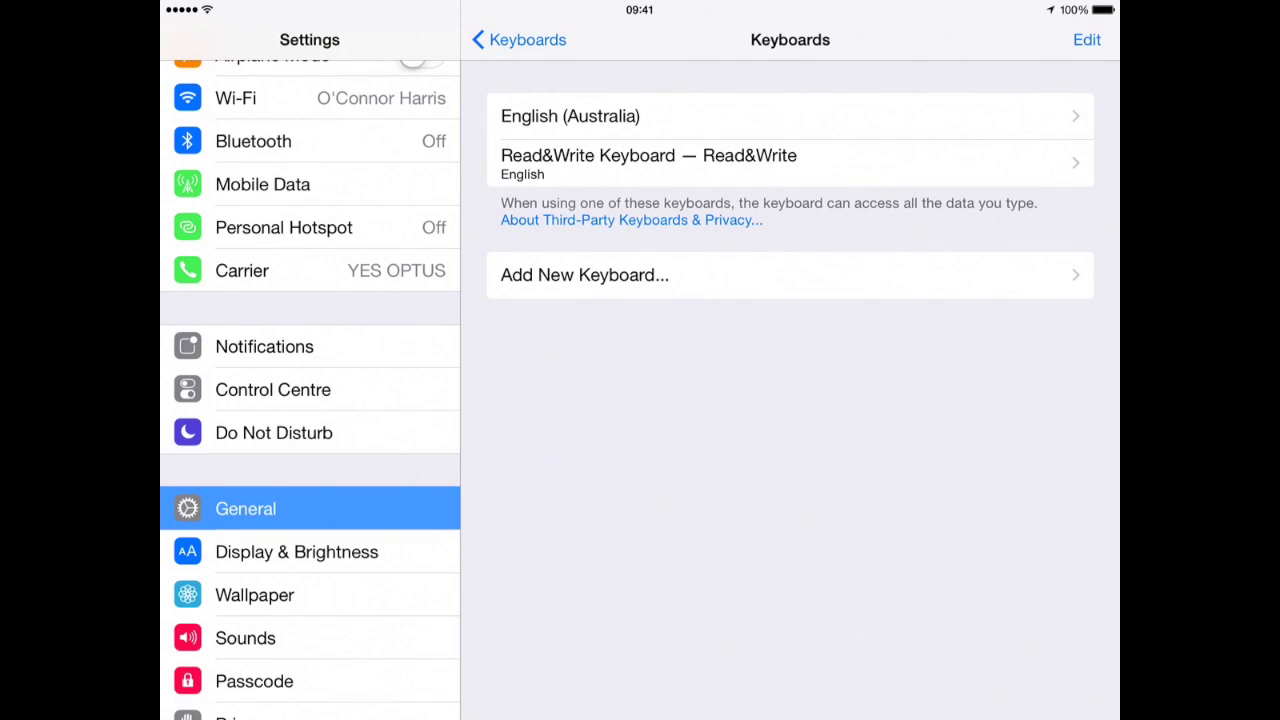
left_click(648, 162)
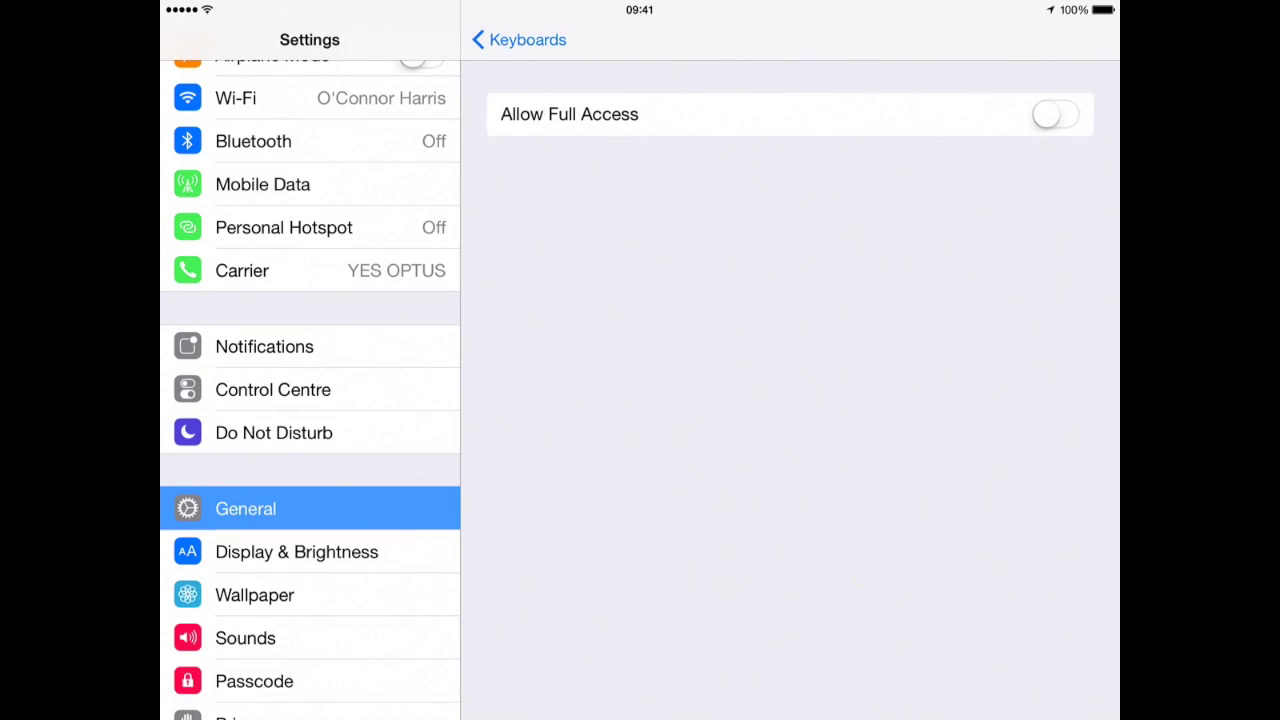
left_click(1056, 114)
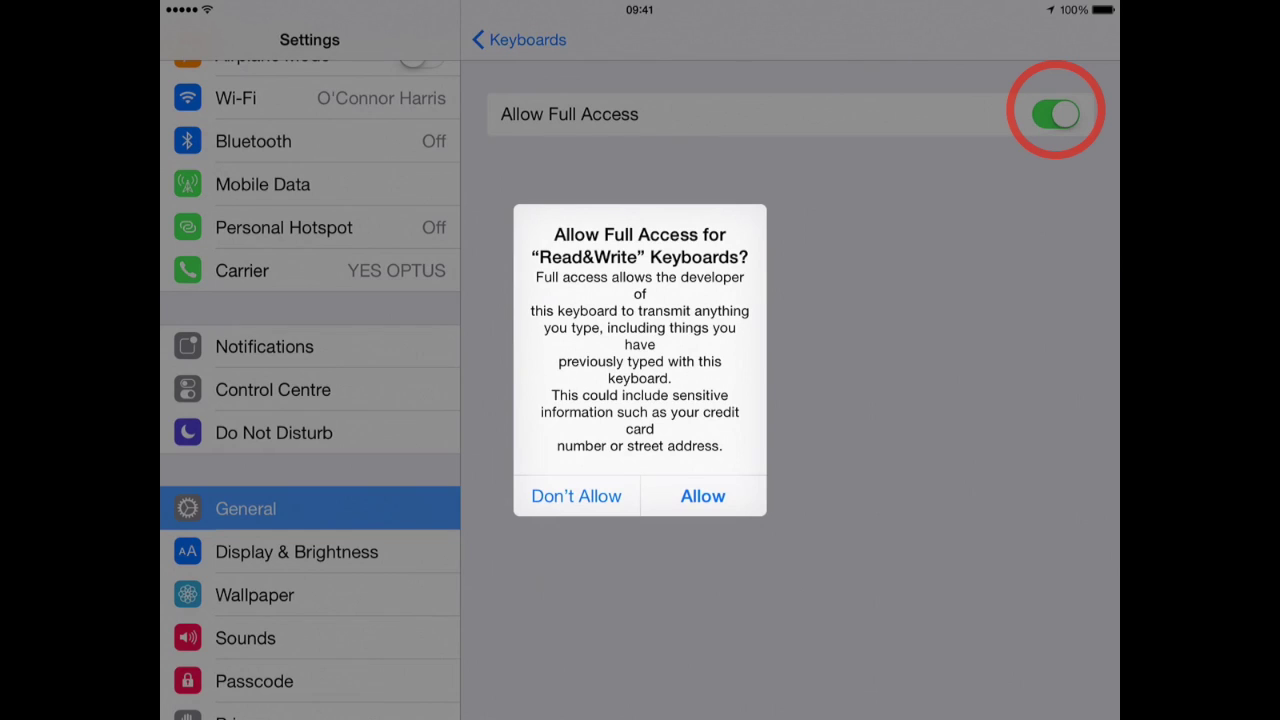
left_click(703, 496)
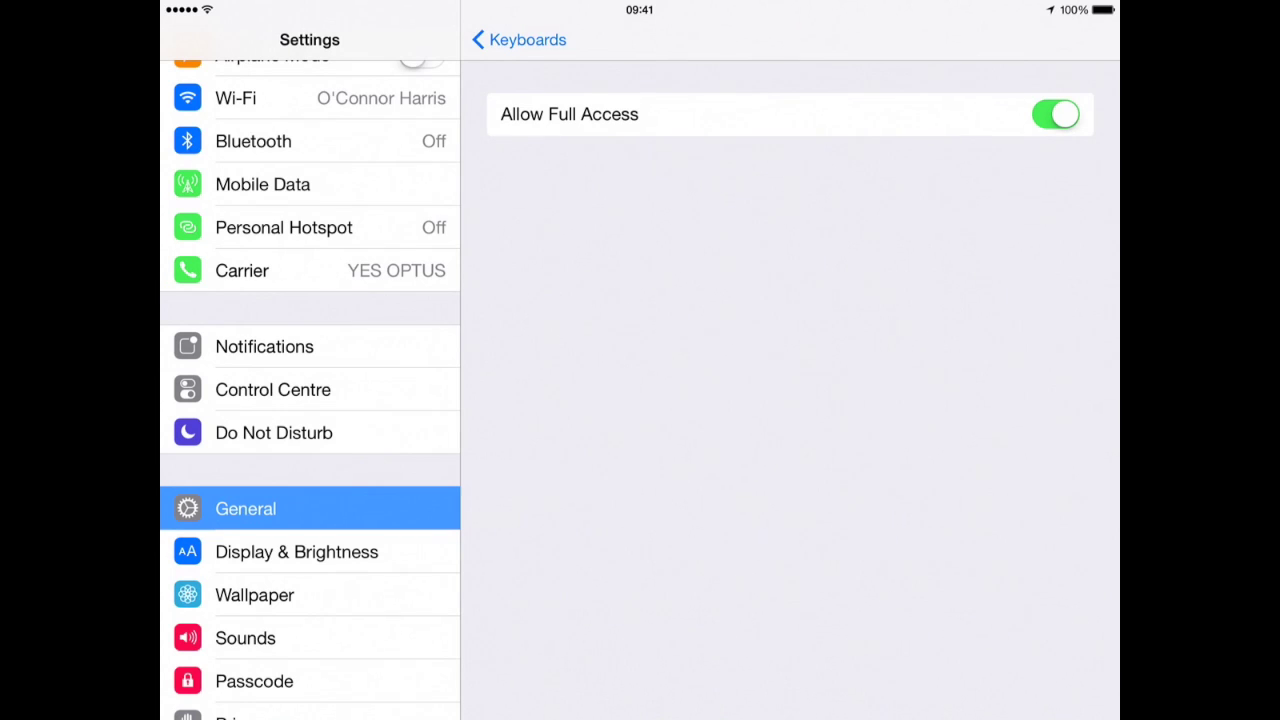
- Relaunch Read&Write and step through the Setup Wizard to the Register screen
key("Home")
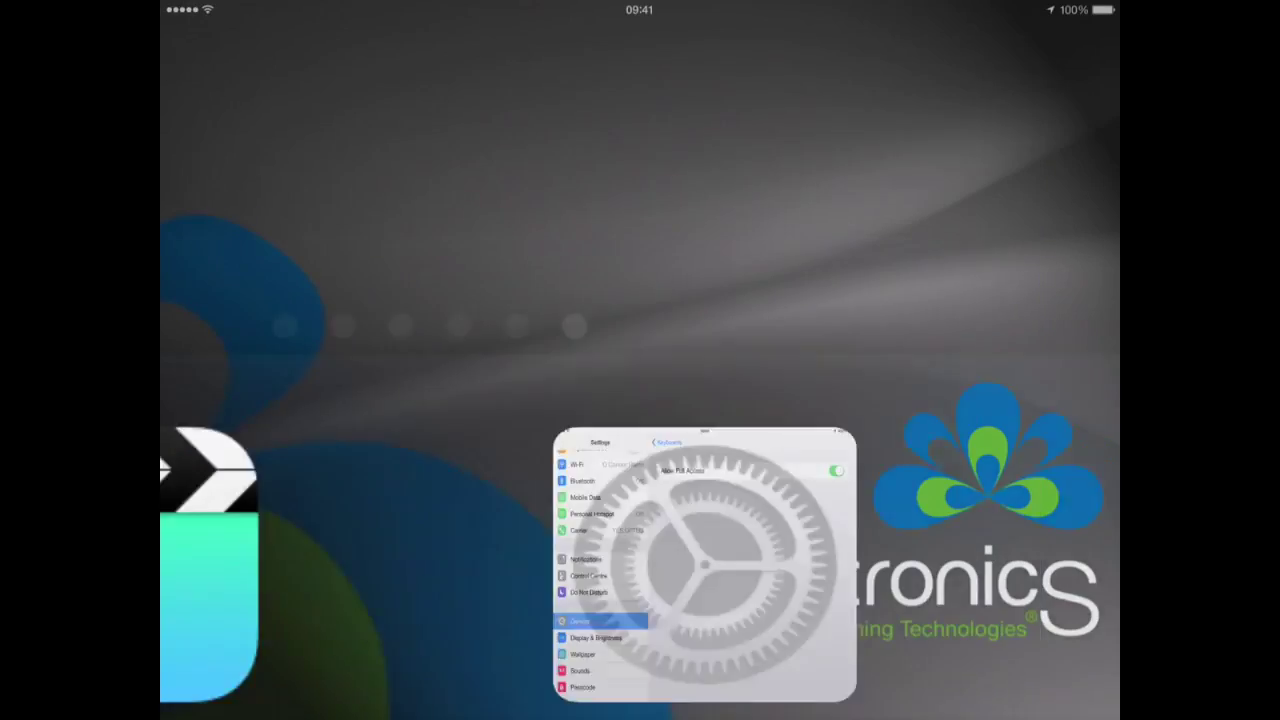
left_click(272, 92)
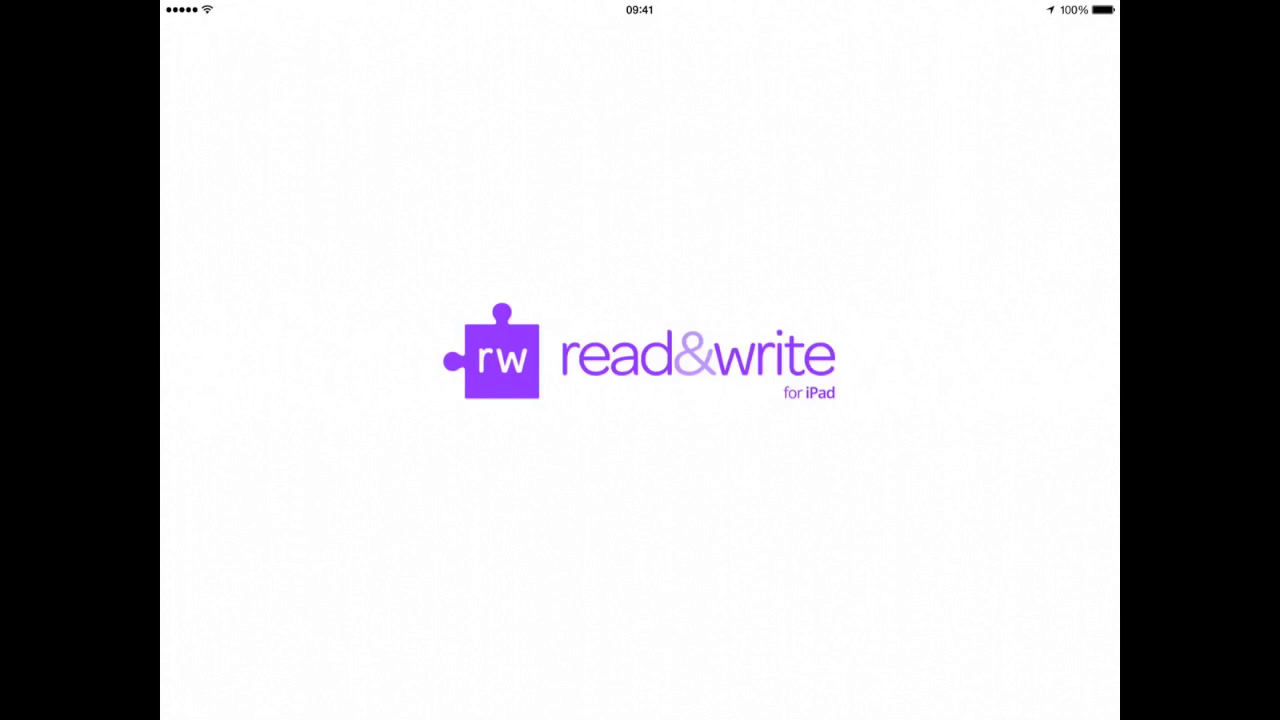
left_click(236, 636)
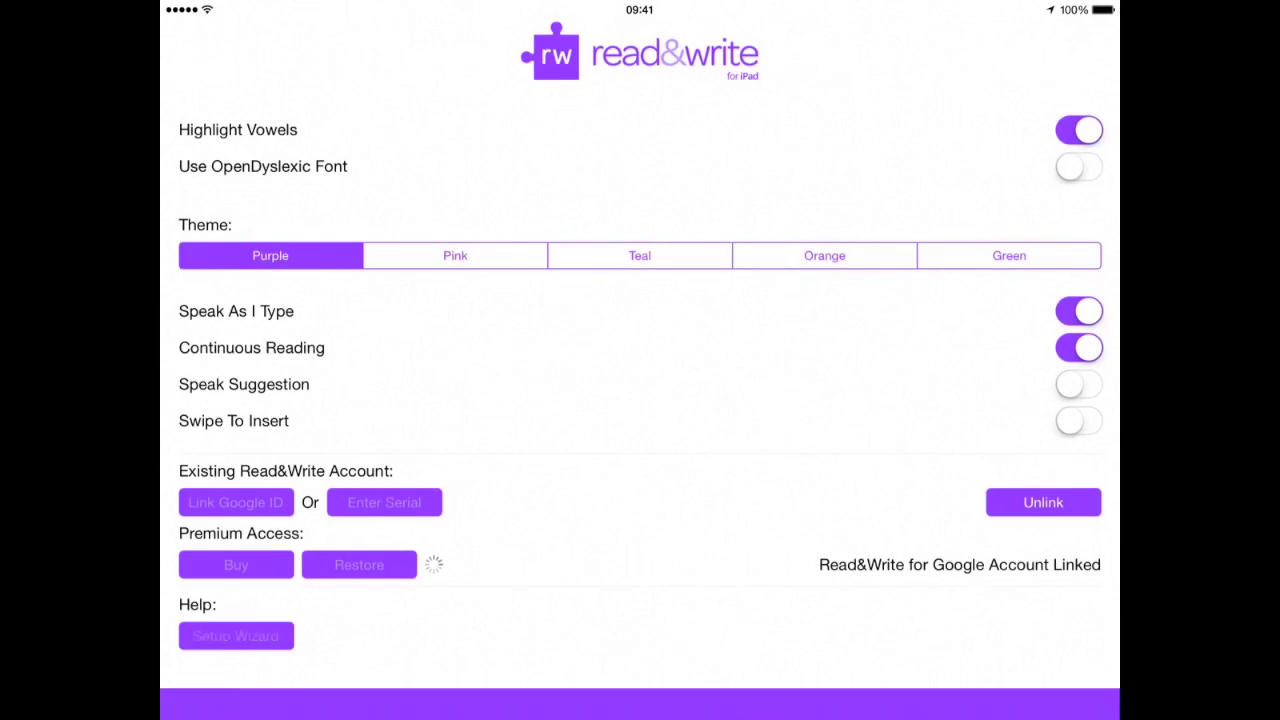
left_click(640, 518)
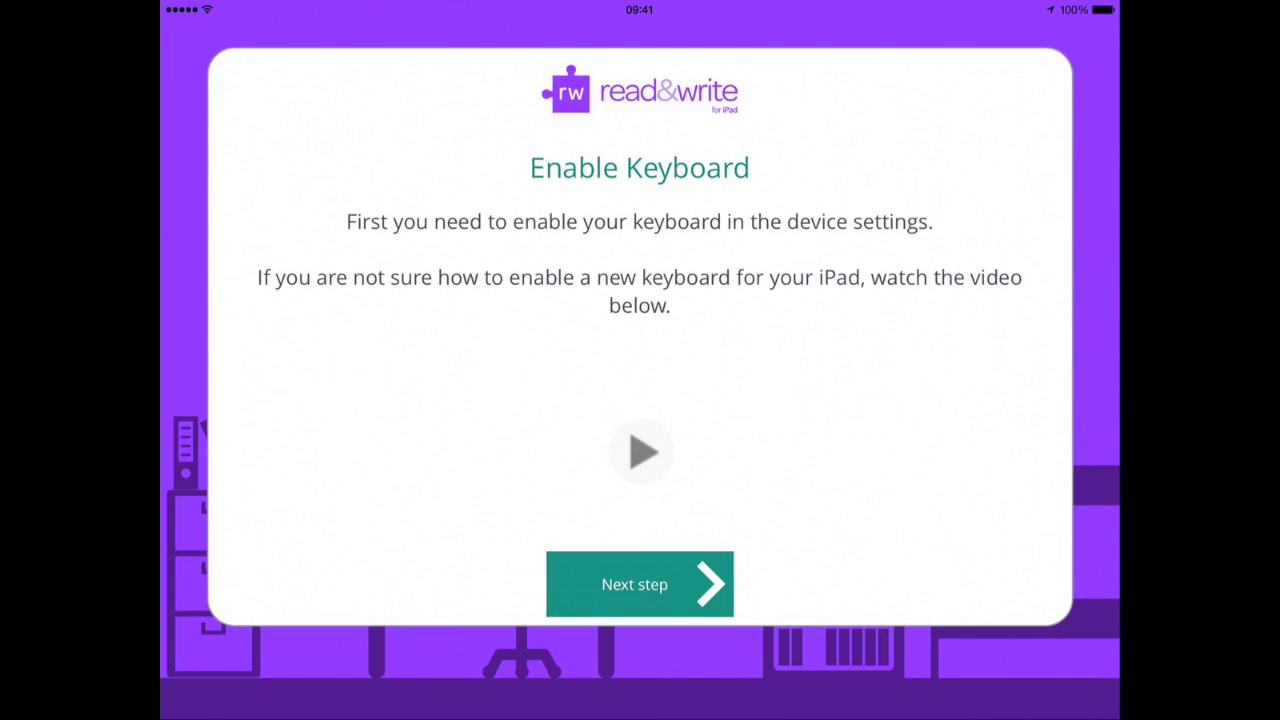
left_click(639, 584)
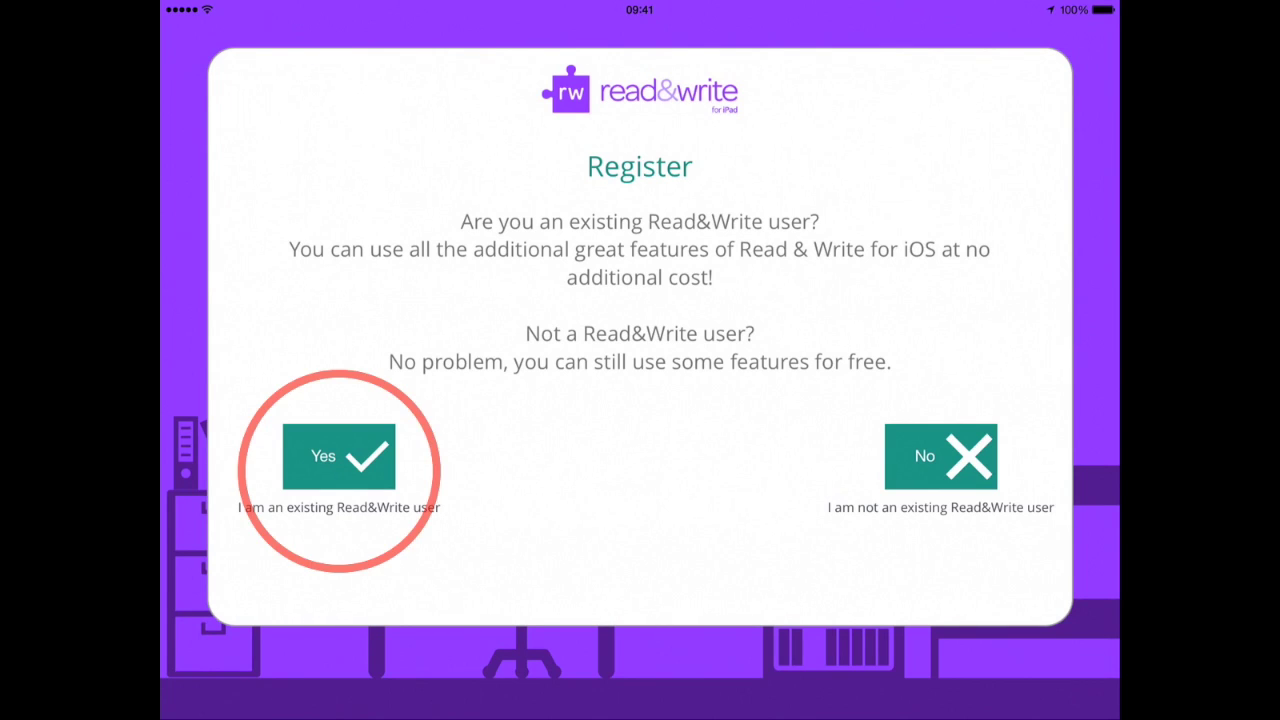
- Choose existing user, link the account, and dismiss the 335-days-left Welcome alert
left_click(339, 456)
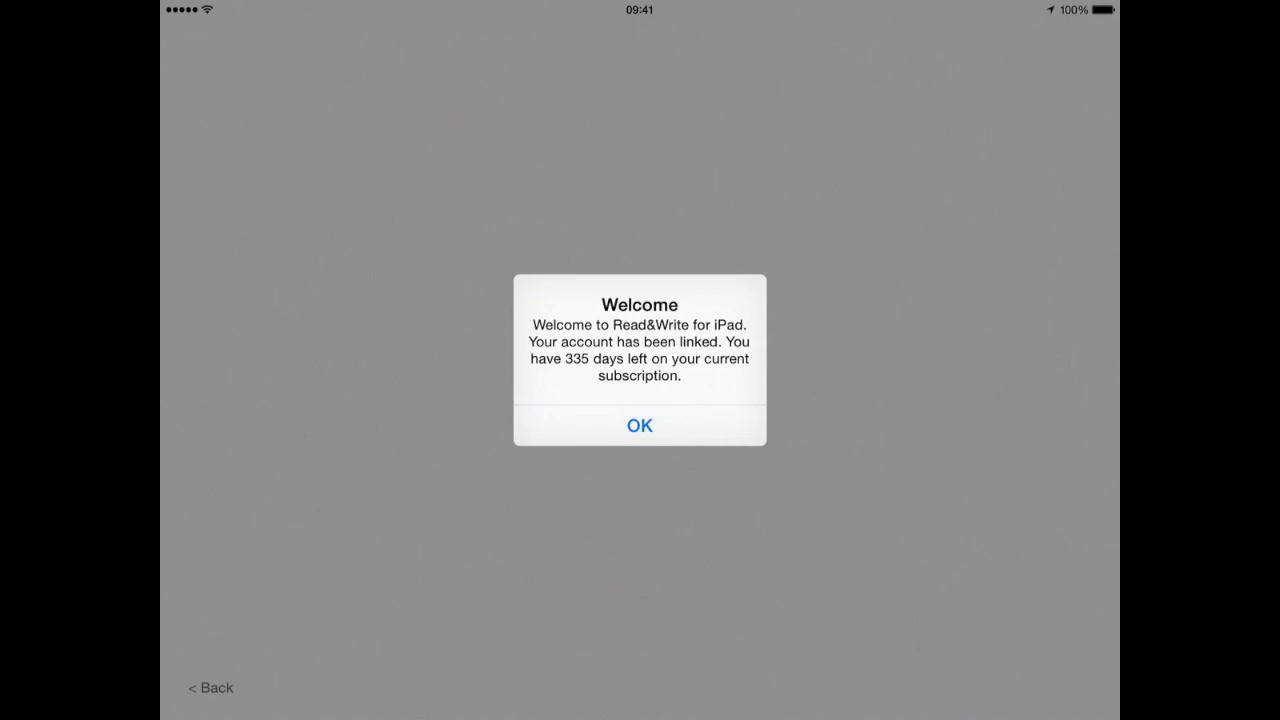
left_click(640, 425)
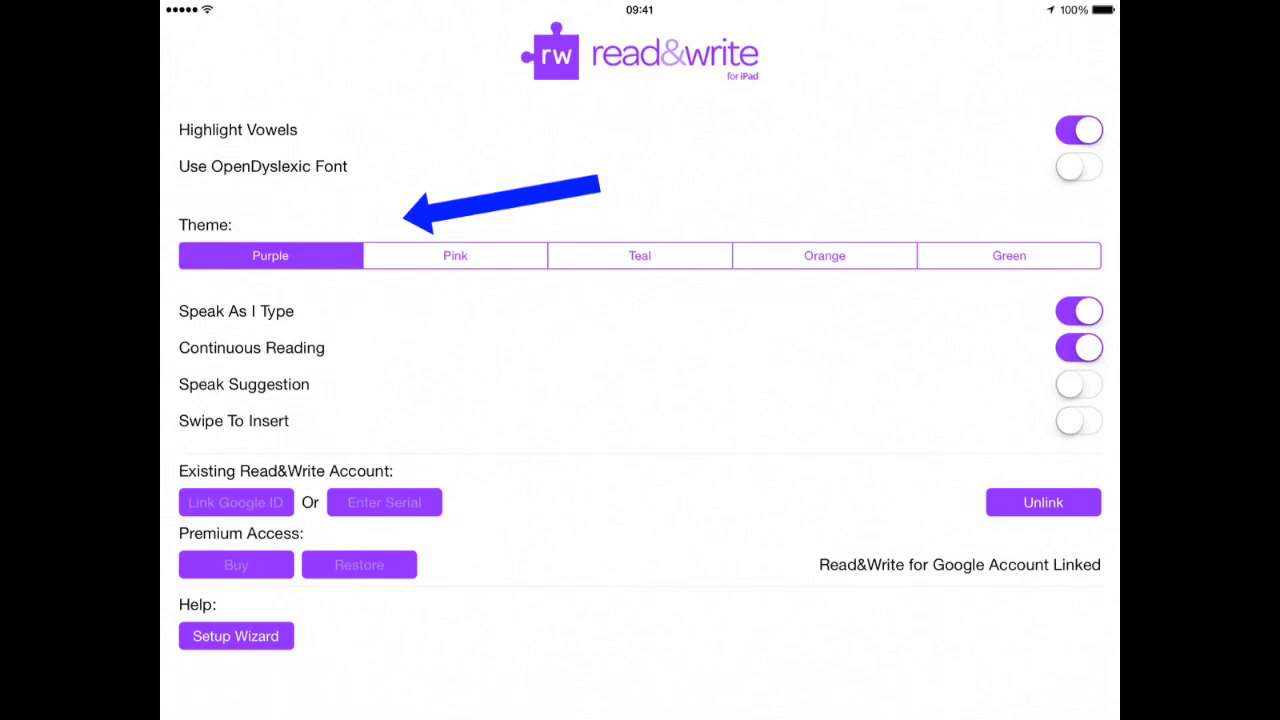
- Cycle the theme through Pink, Teal, Orange and Green, finishing on Purple
left_click(455, 255)
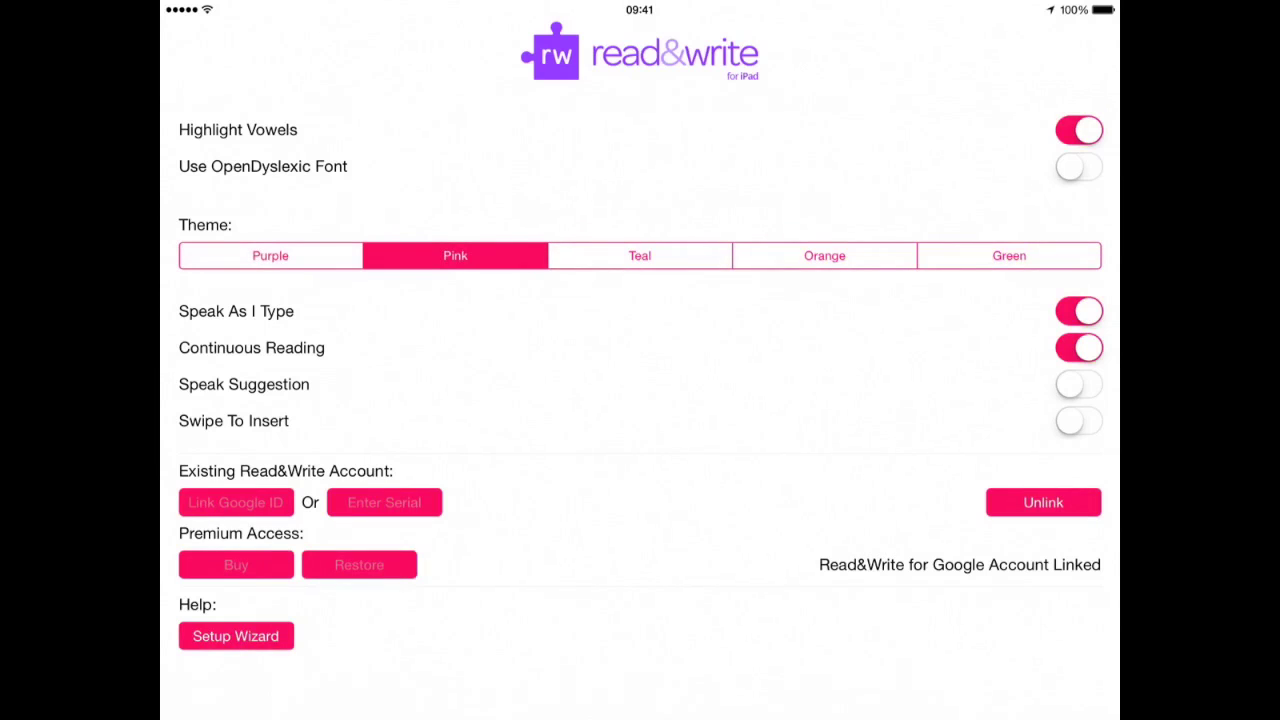
left_click(639, 255)
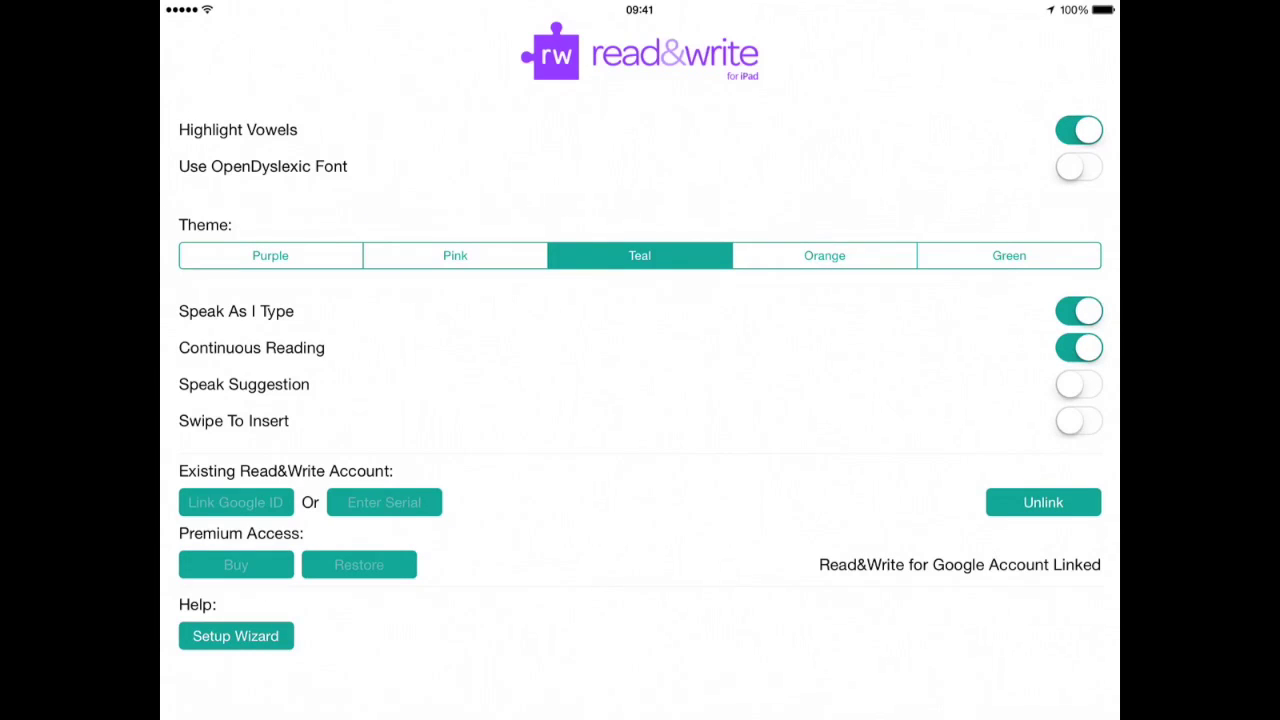
left_click(824, 255)
left_click(1009, 255)
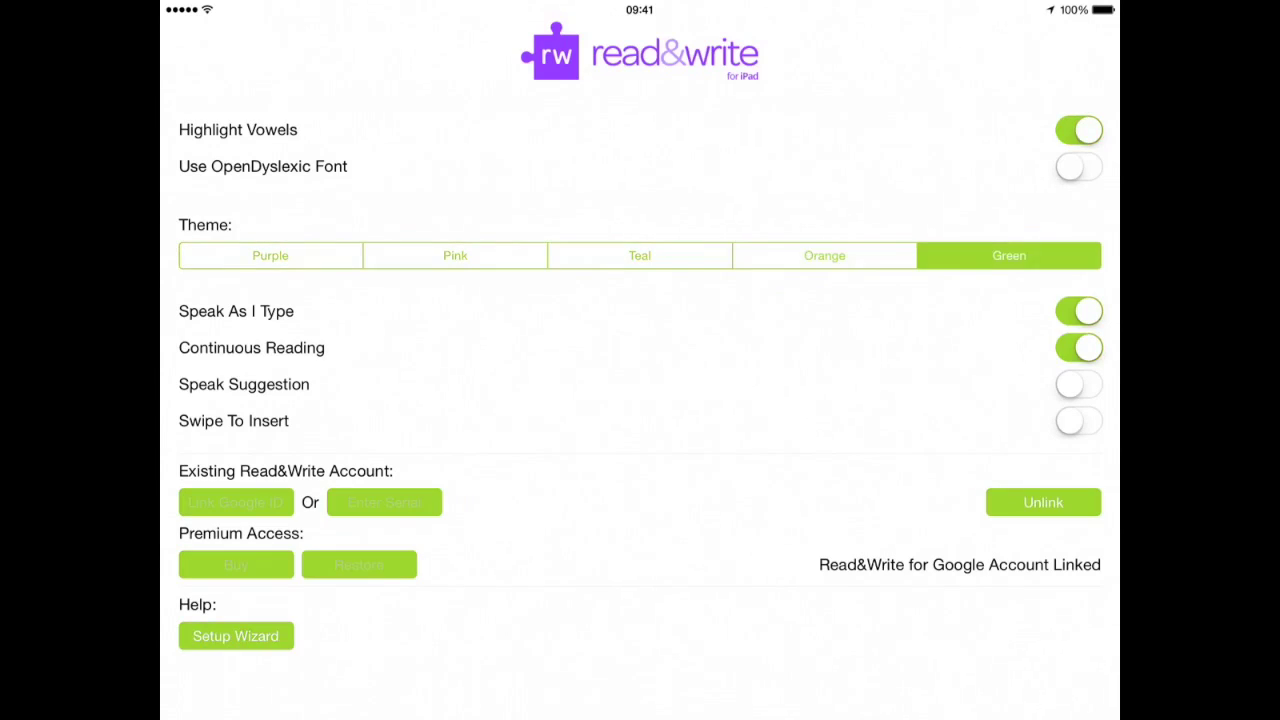
left_click(270, 255)
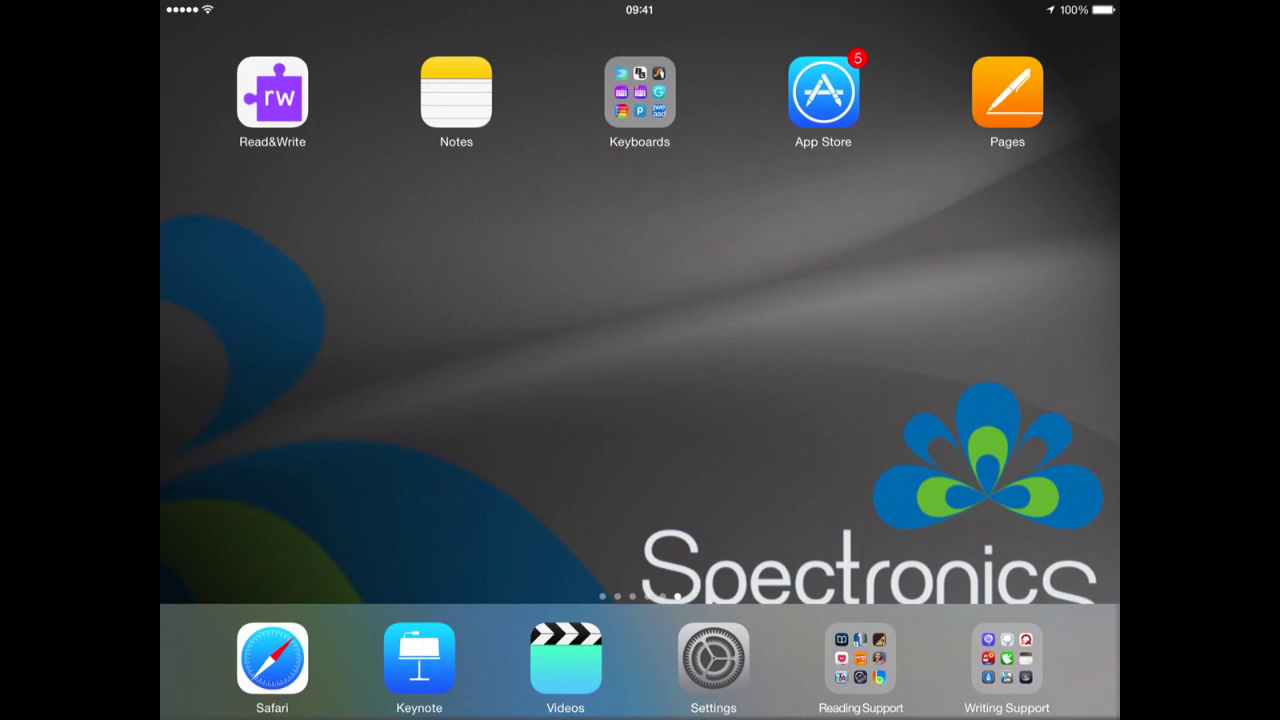
- Open the note in Notes, switch to the Read&Write Keyboard, and start a new line
left_click(456, 92)
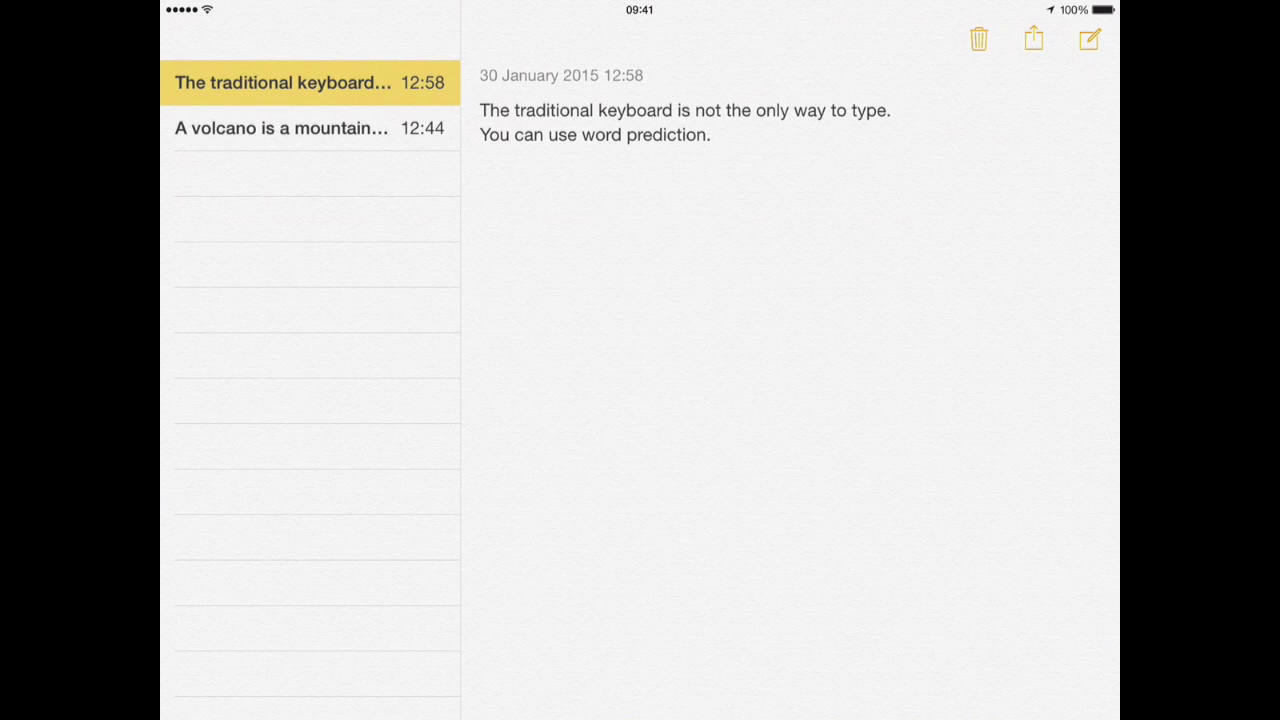
left_click(716, 134)
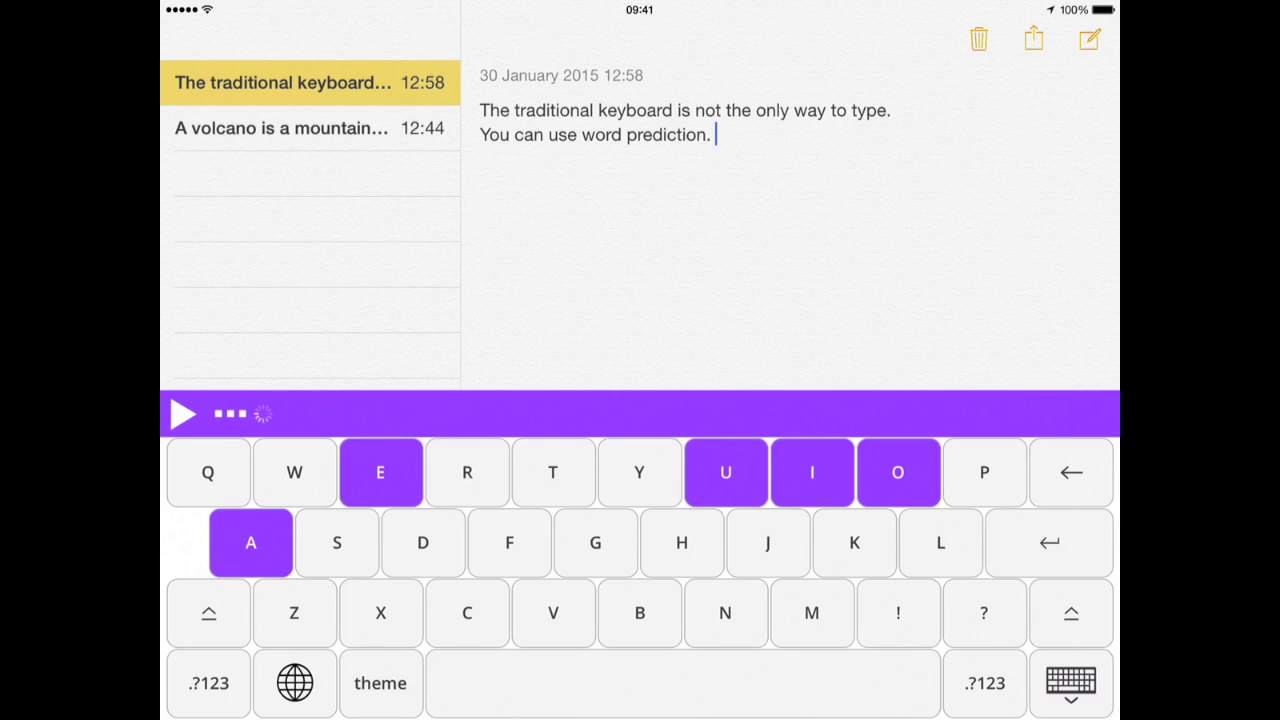
left_click(295, 683)
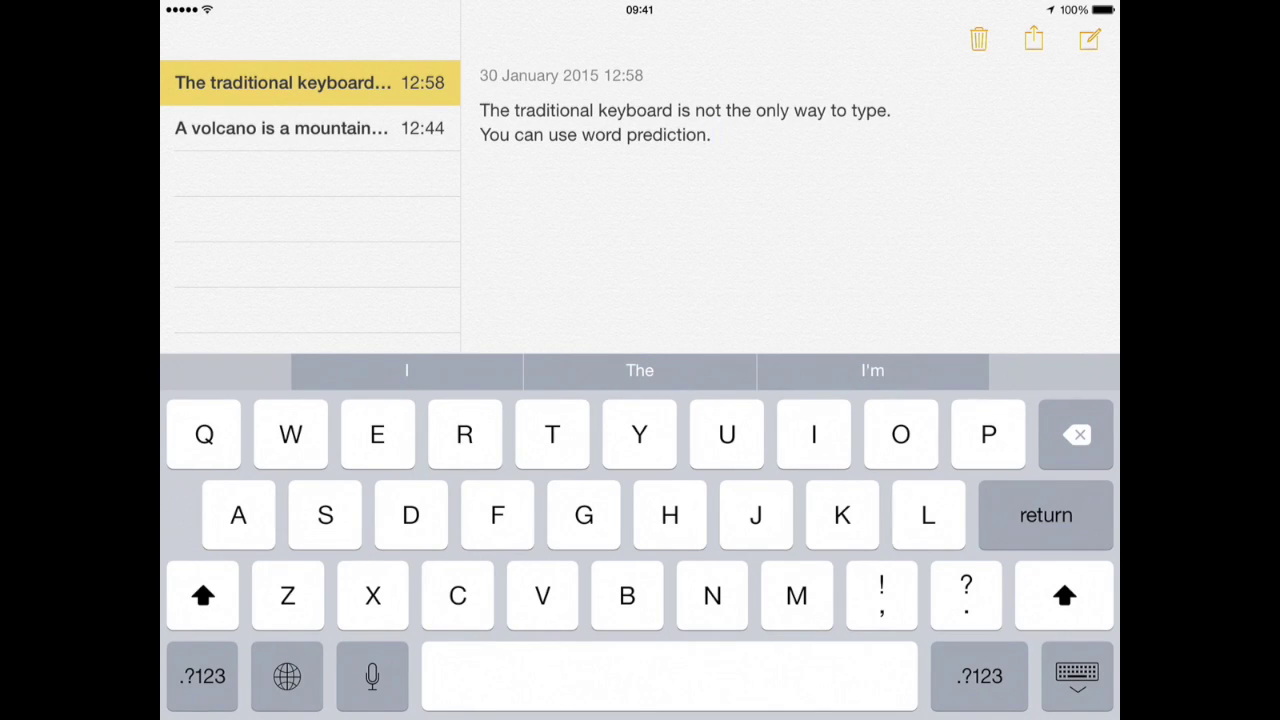
left_click(287, 676)
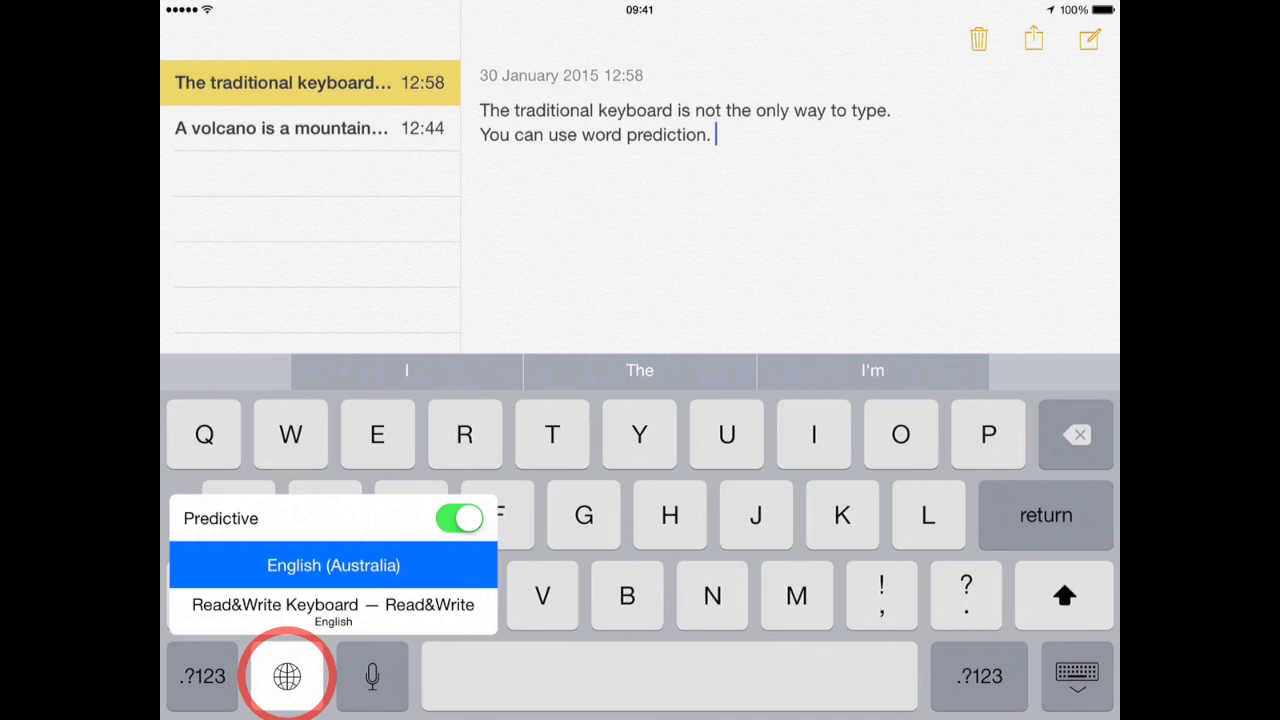
left_click(287, 676)
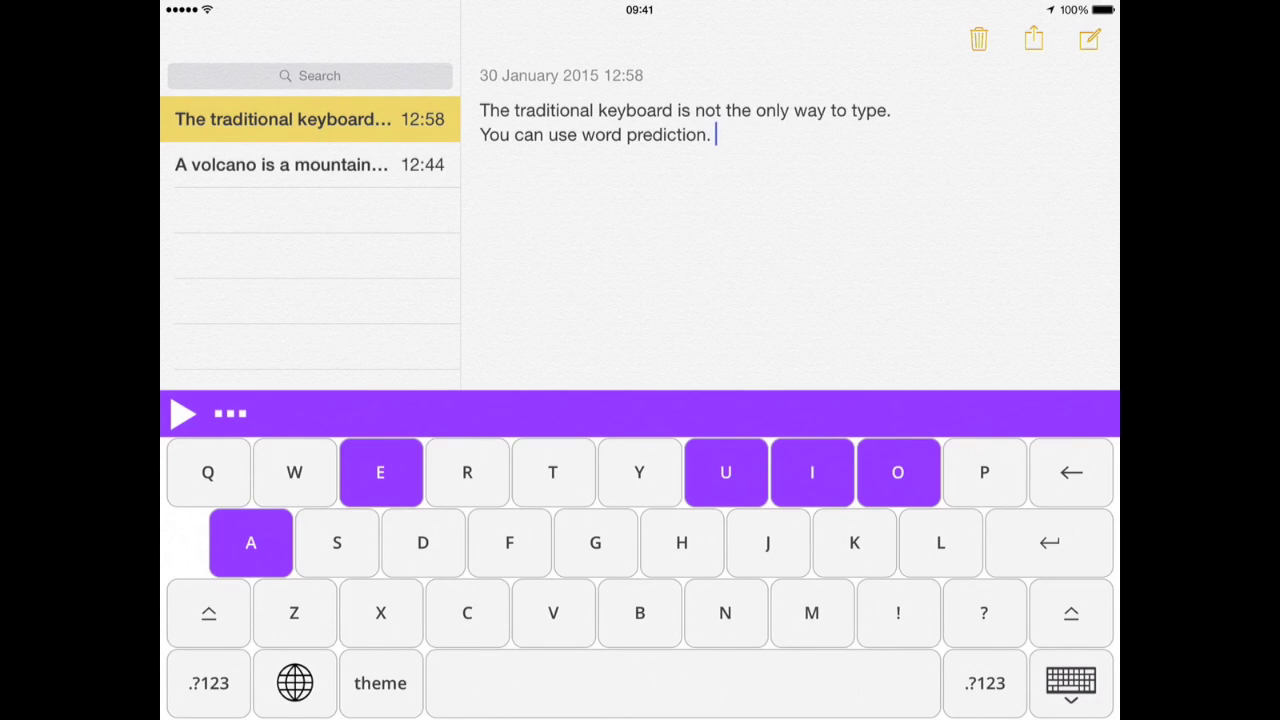
key("Return")
- Build the line 'The traditional keyboard is not' from predicted words, then open Read&Write settings
type("T")
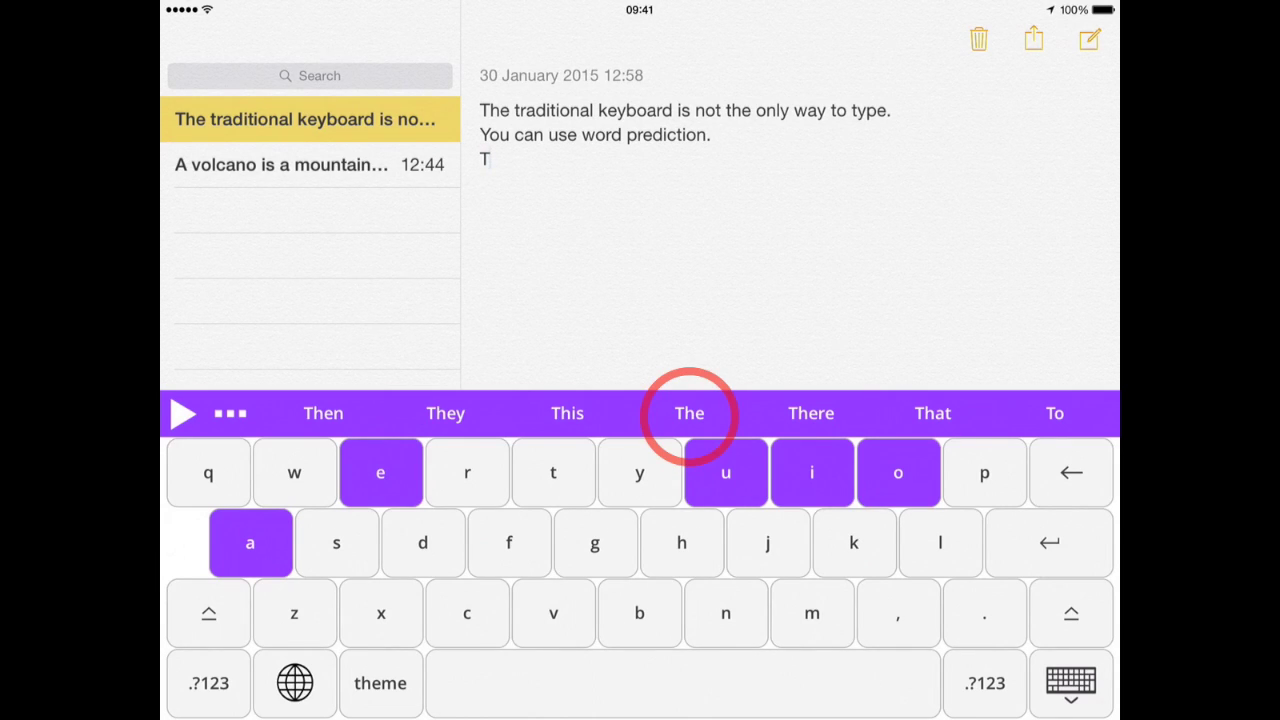
left_click(689, 413)
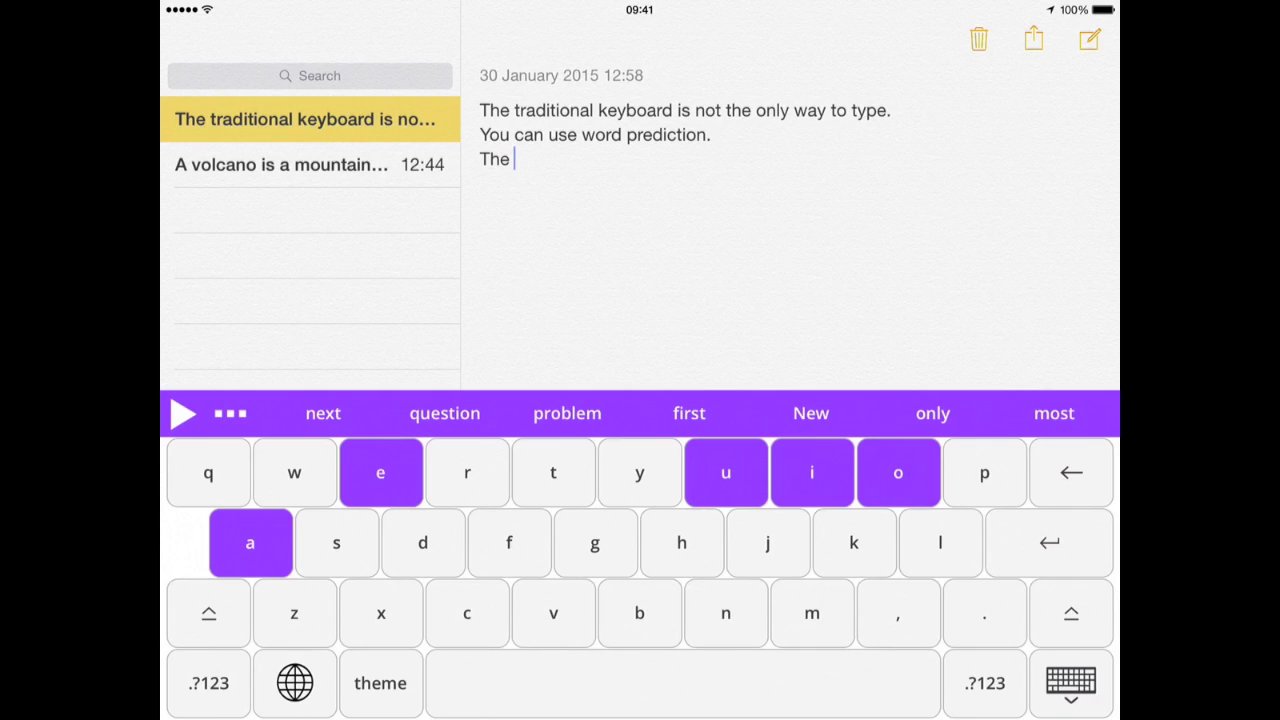
type("tra")
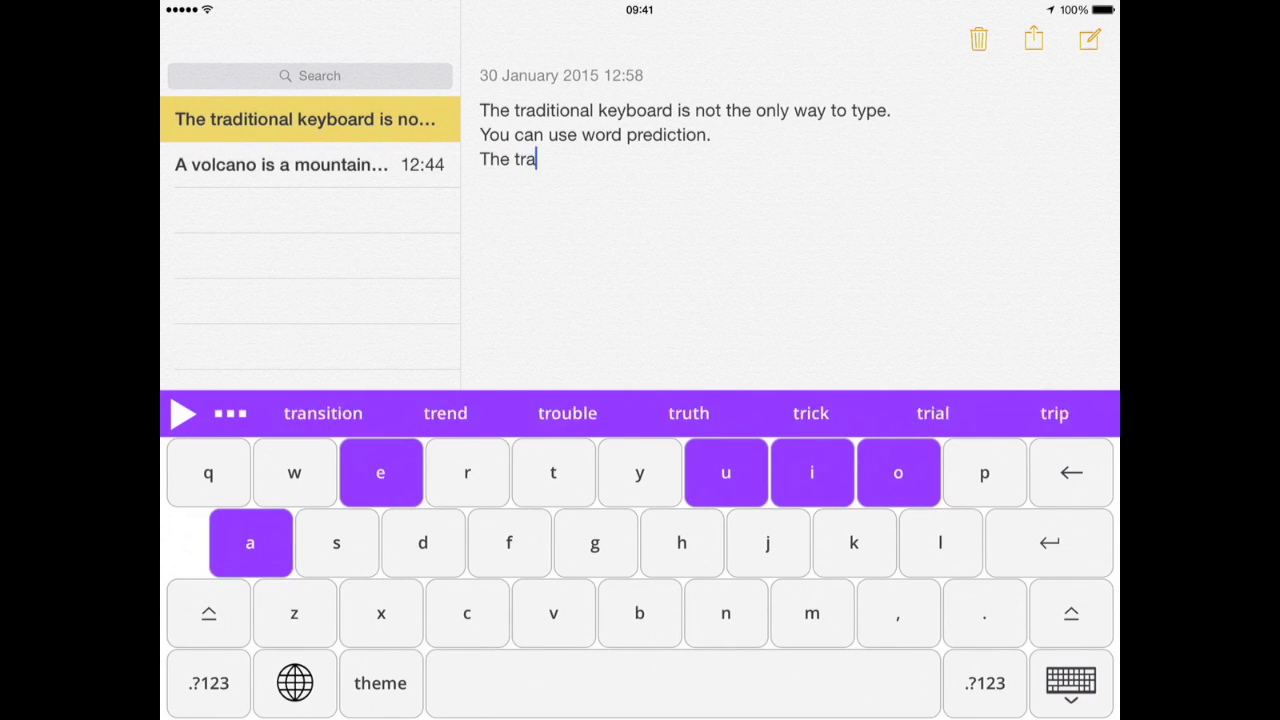
type("d")
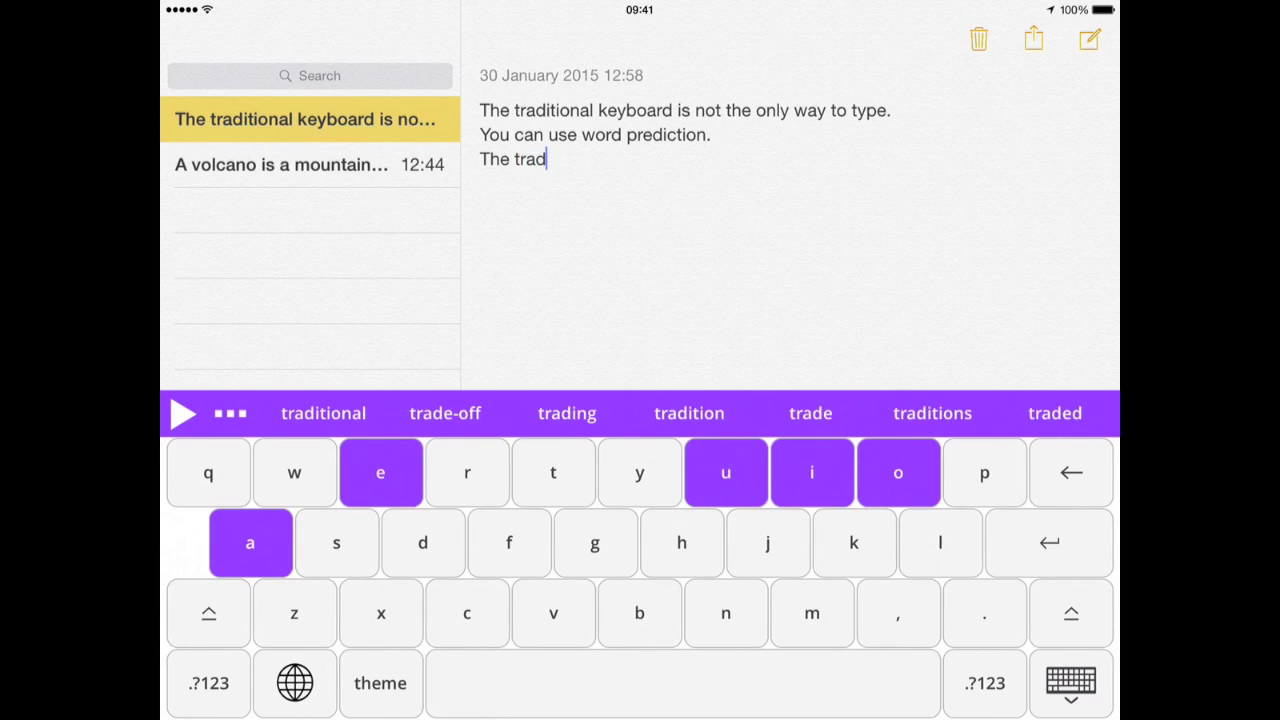
left_click(322, 413)
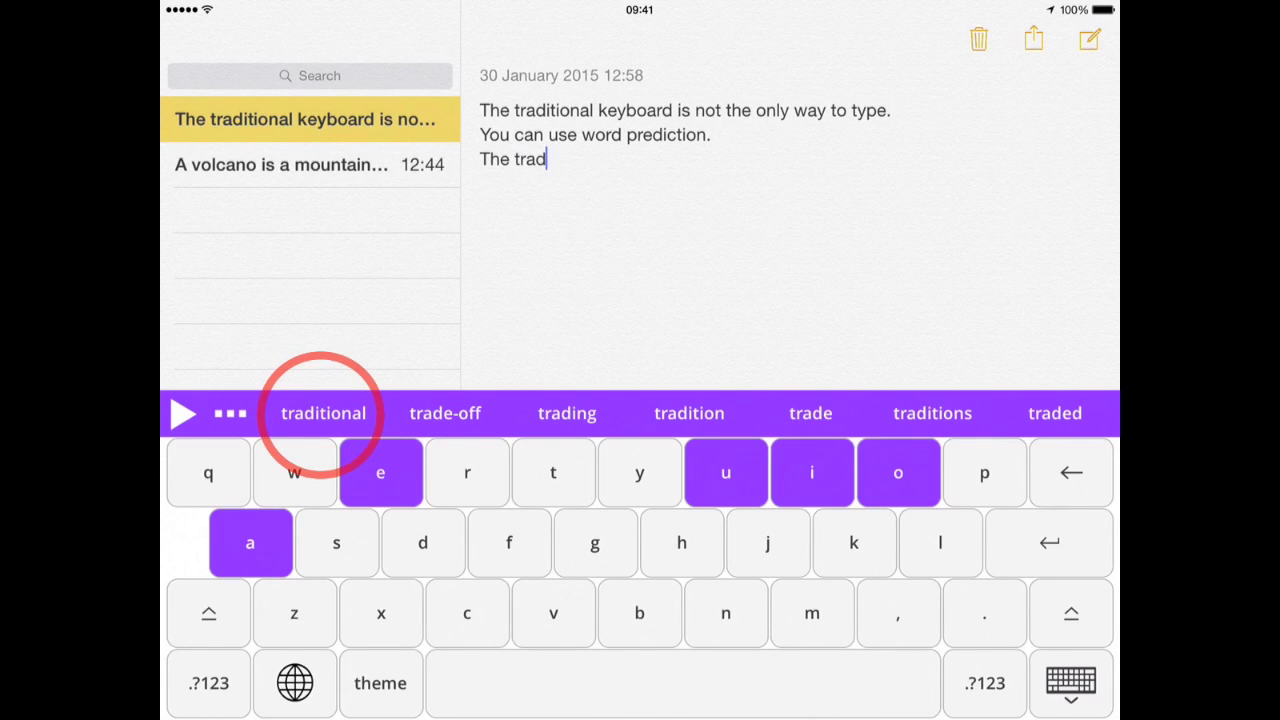
left_click(322, 413)
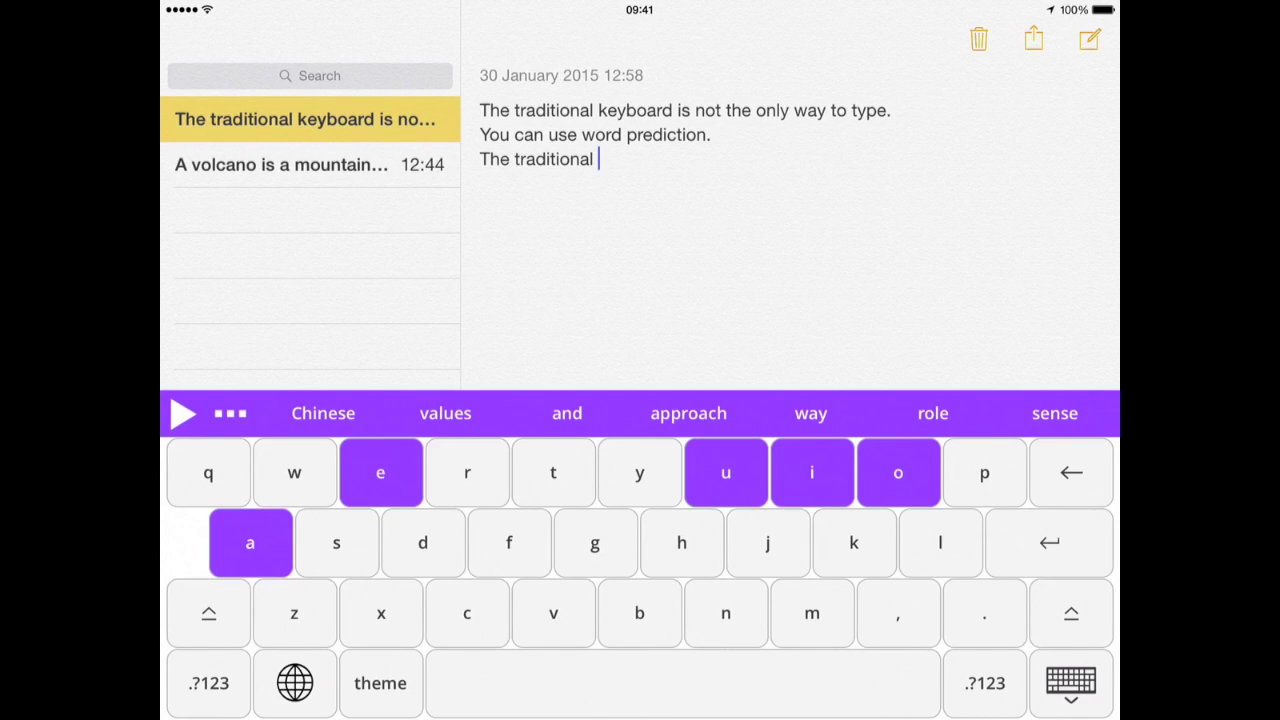
type("k")
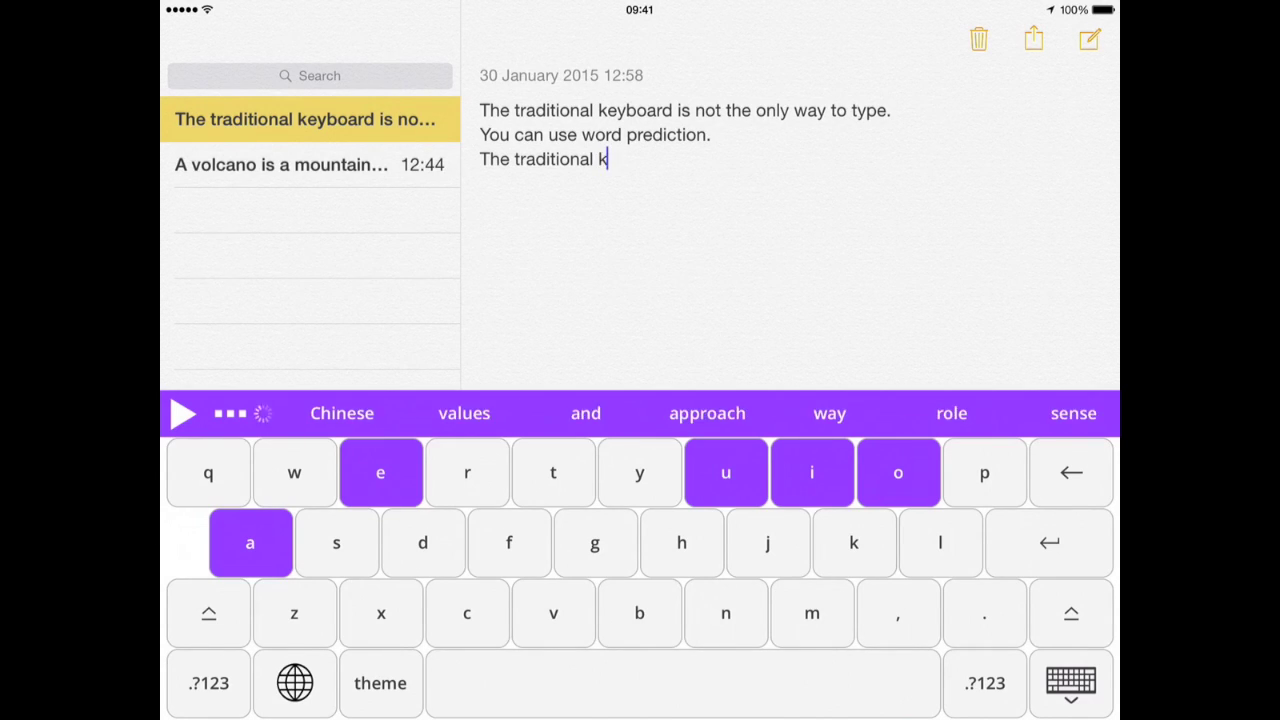
type("ey")
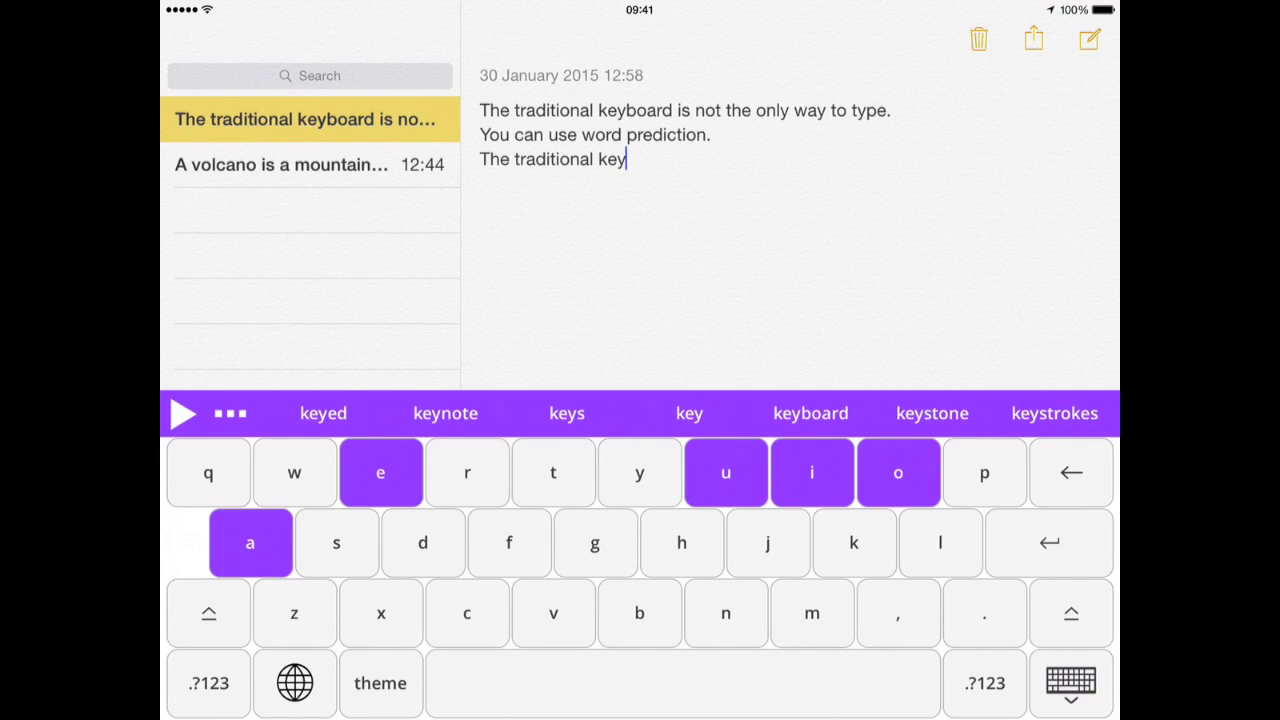
left_click(810, 413)
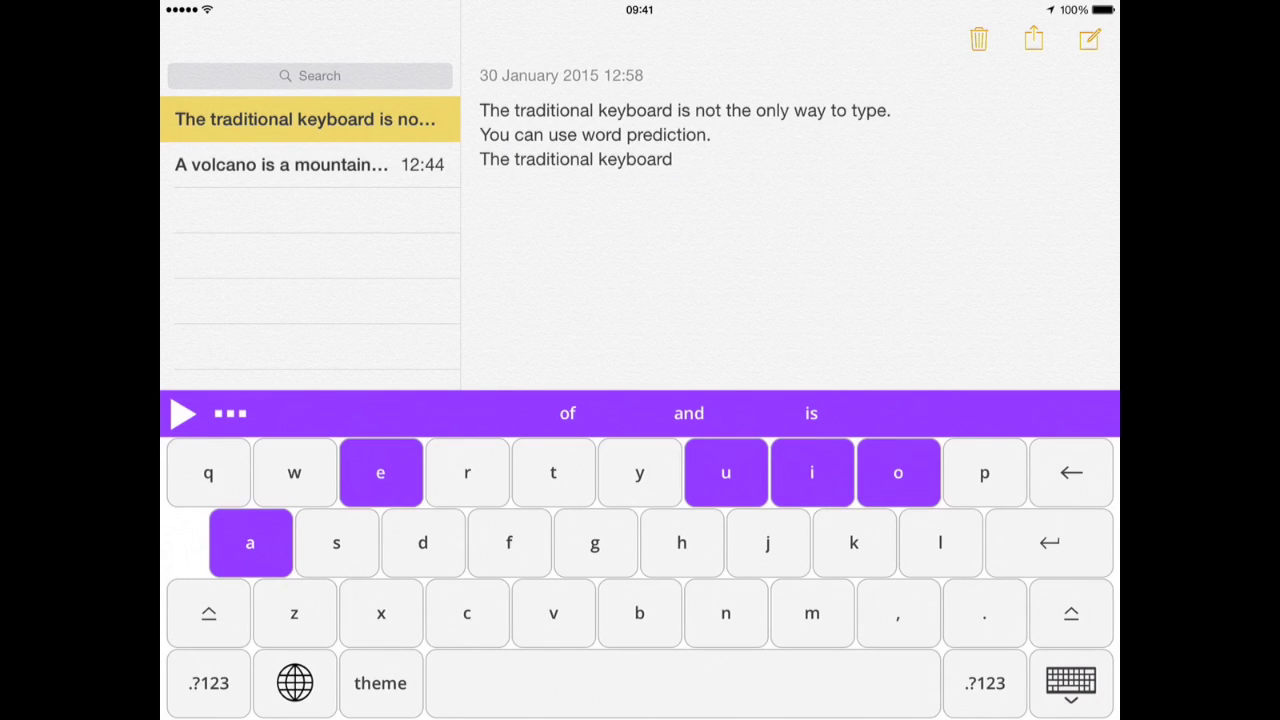
left_click(811, 413)
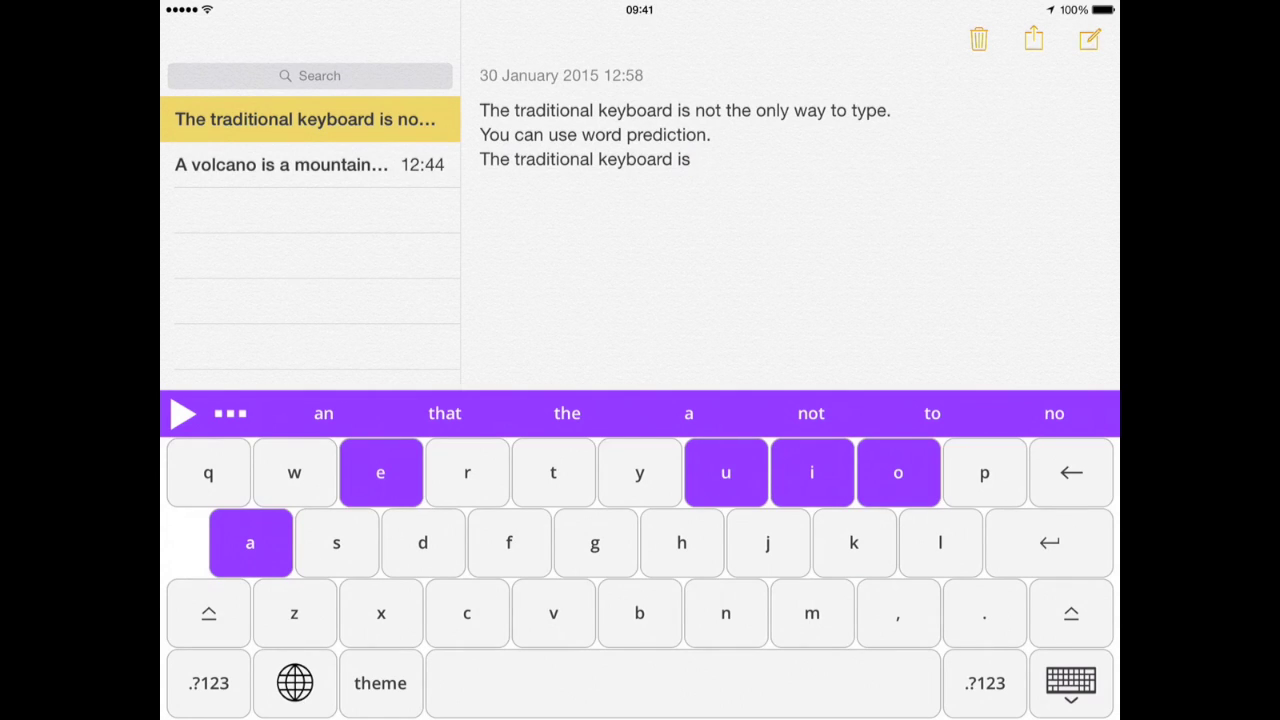
left_click(811, 413)
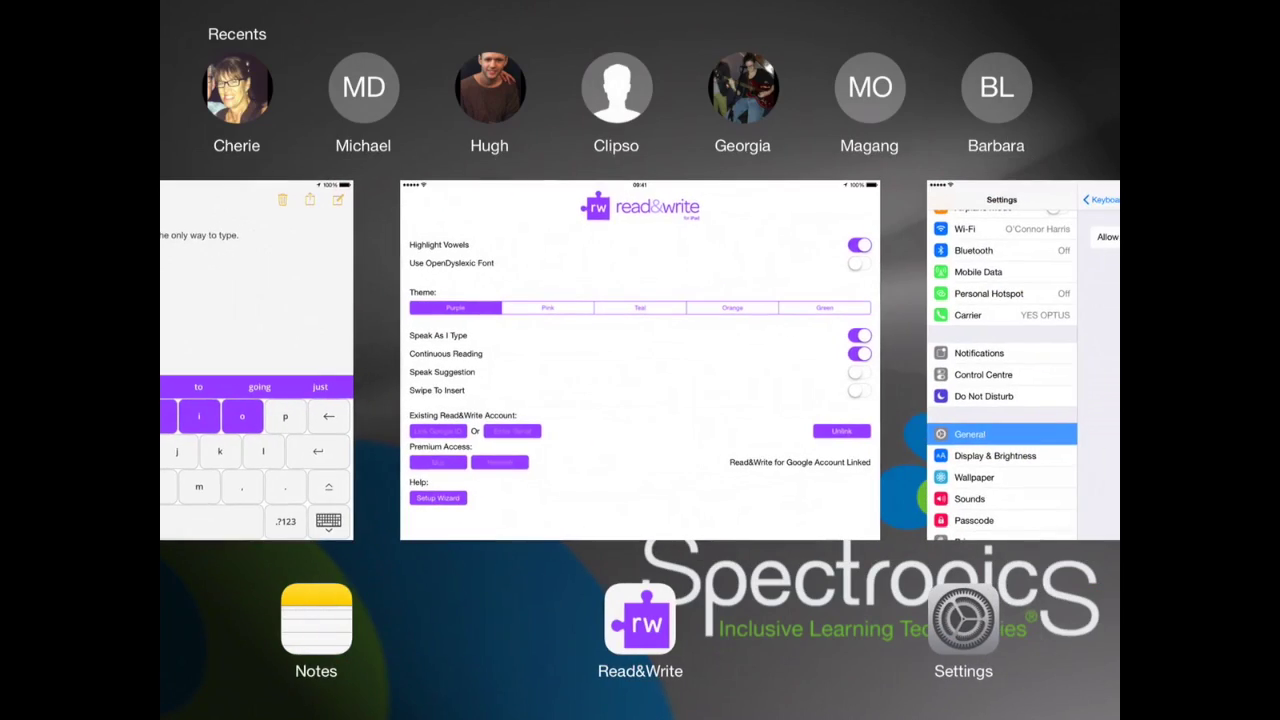
left_click(640, 360)
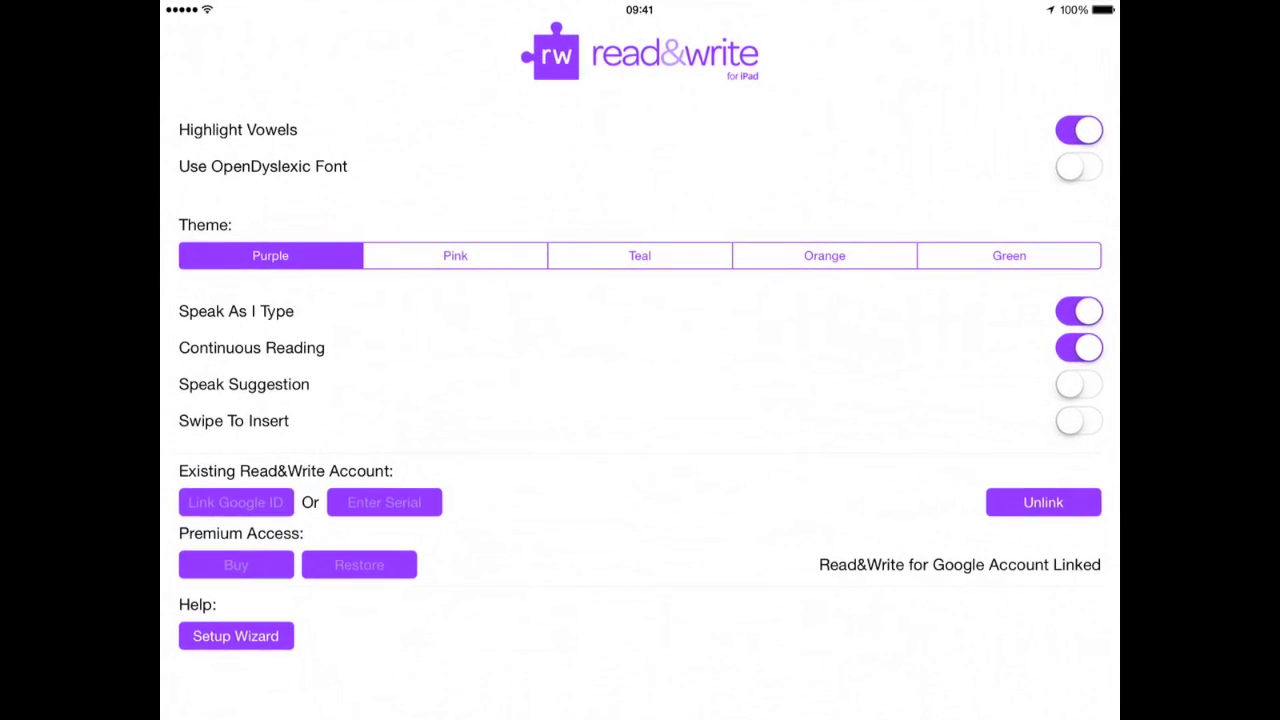
- Enable Swipe To Insert in Read&Write, then go back to the note in Notes
left_click(1075, 405)
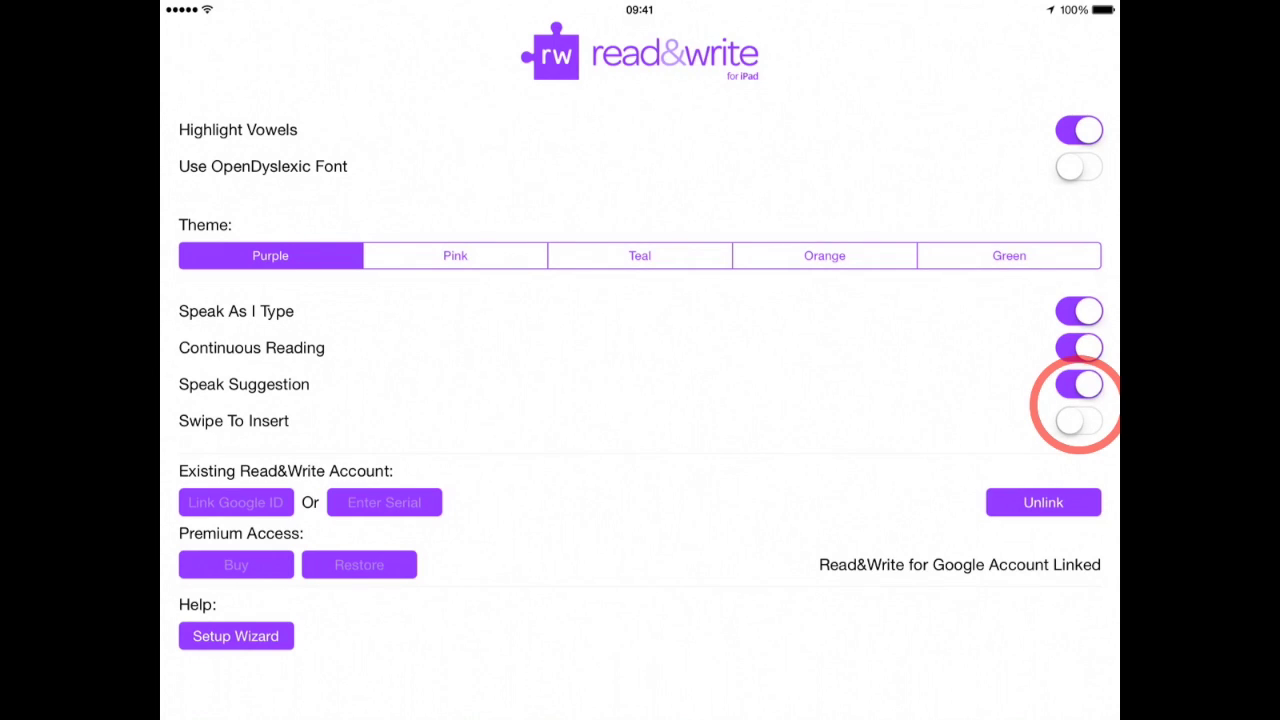
left_click(1078, 421)
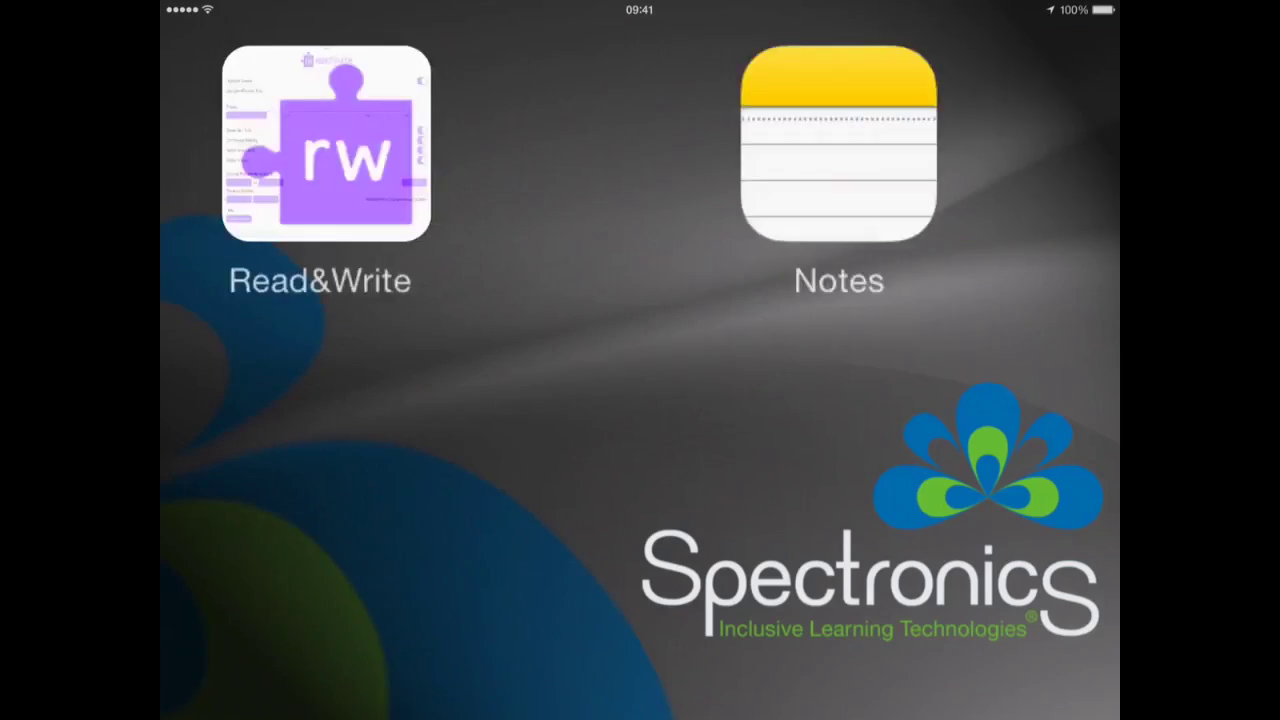
left_click(457, 92)
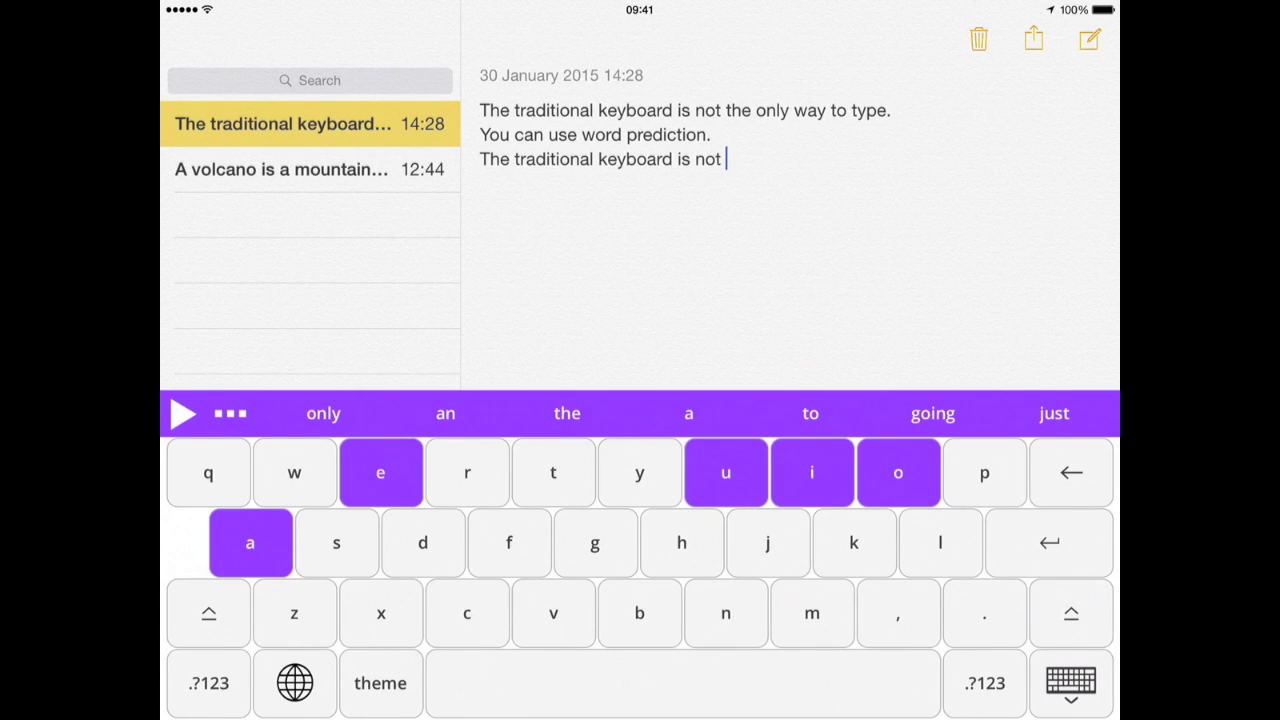
- Use word predictions to write 'the only way' on the third line
left_click(810, 413)
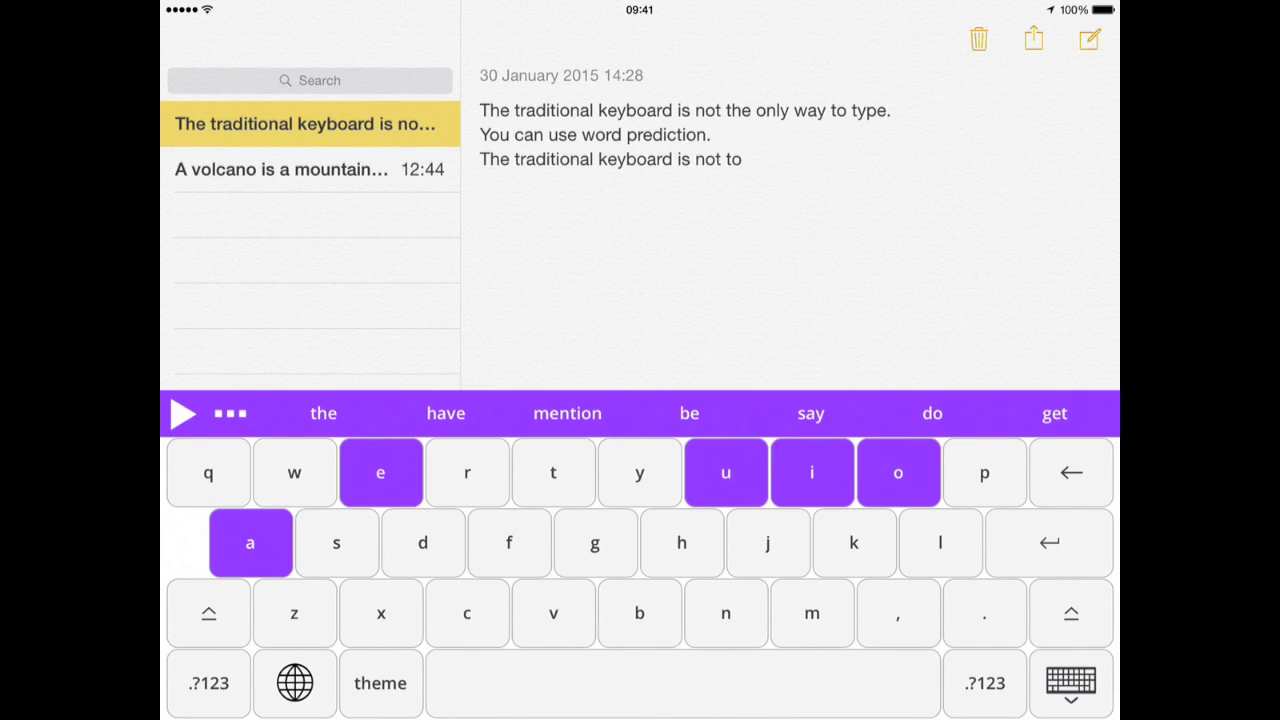
key("BackSpace")
key("BackSpace")
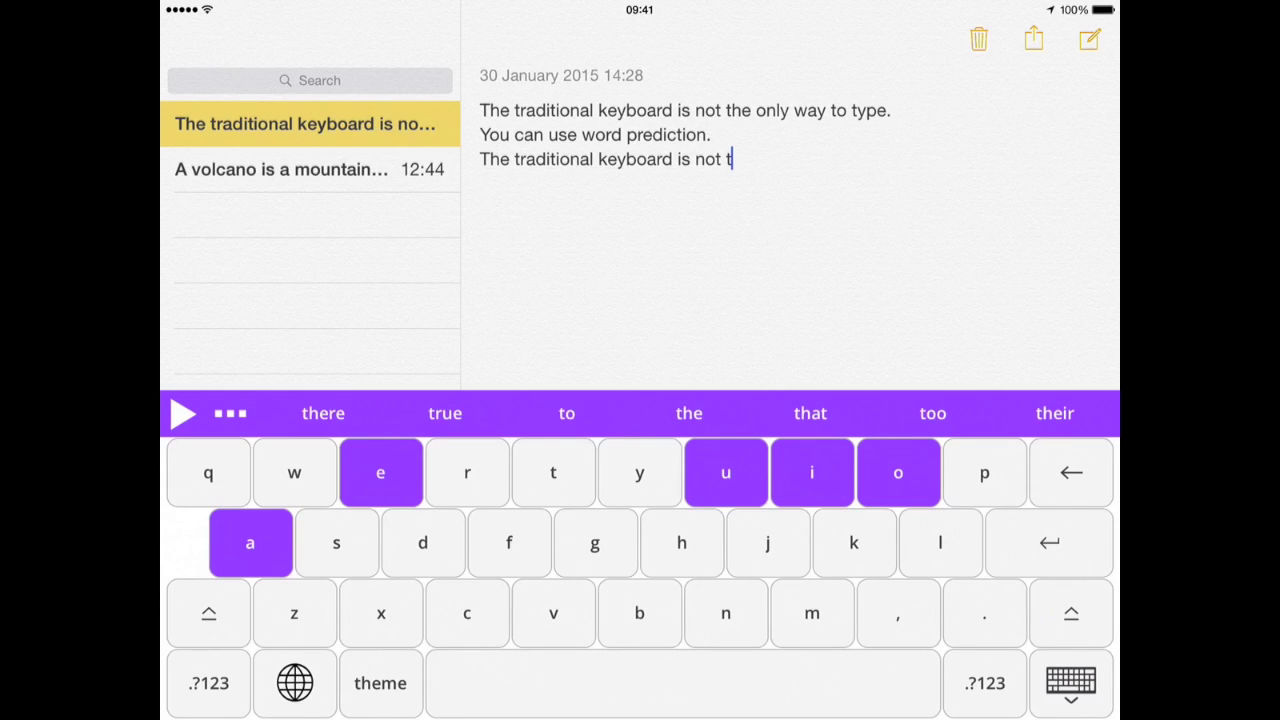
left_click(689, 413)
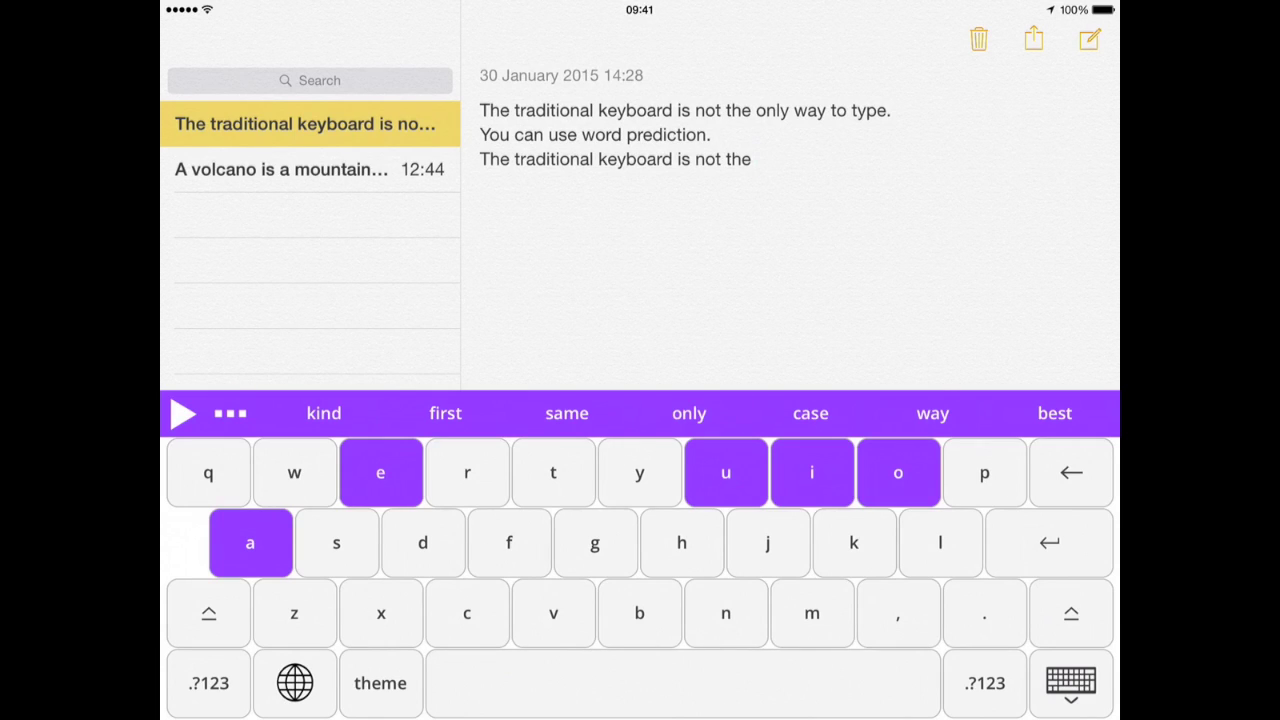
type("only")
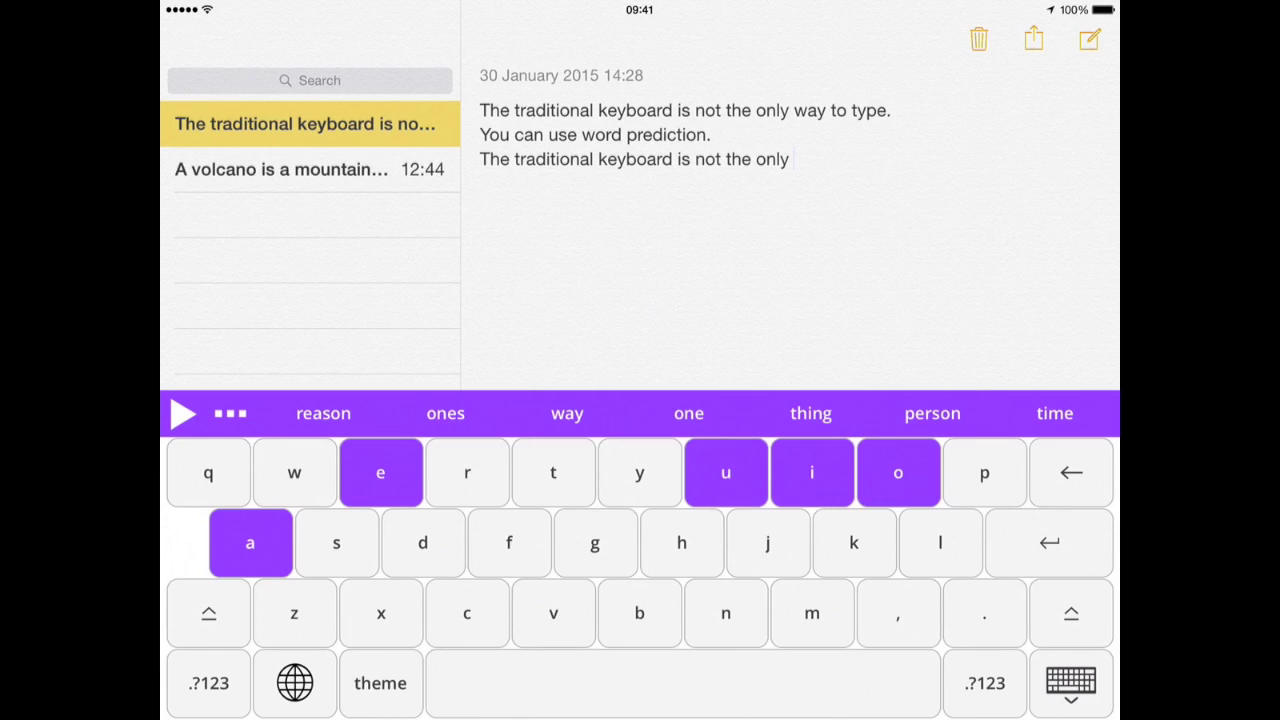
left_click(567, 413)
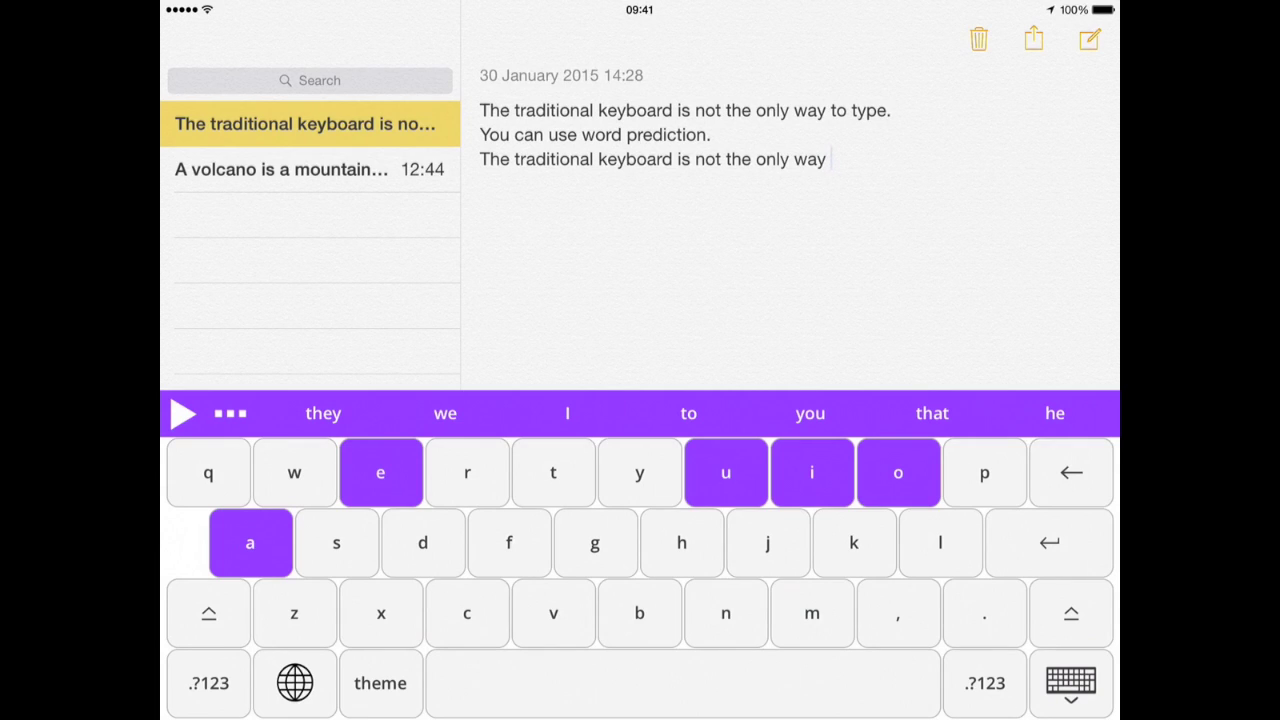
- End the sentence with 'to type', then open the volcano note
left_click(688, 413)
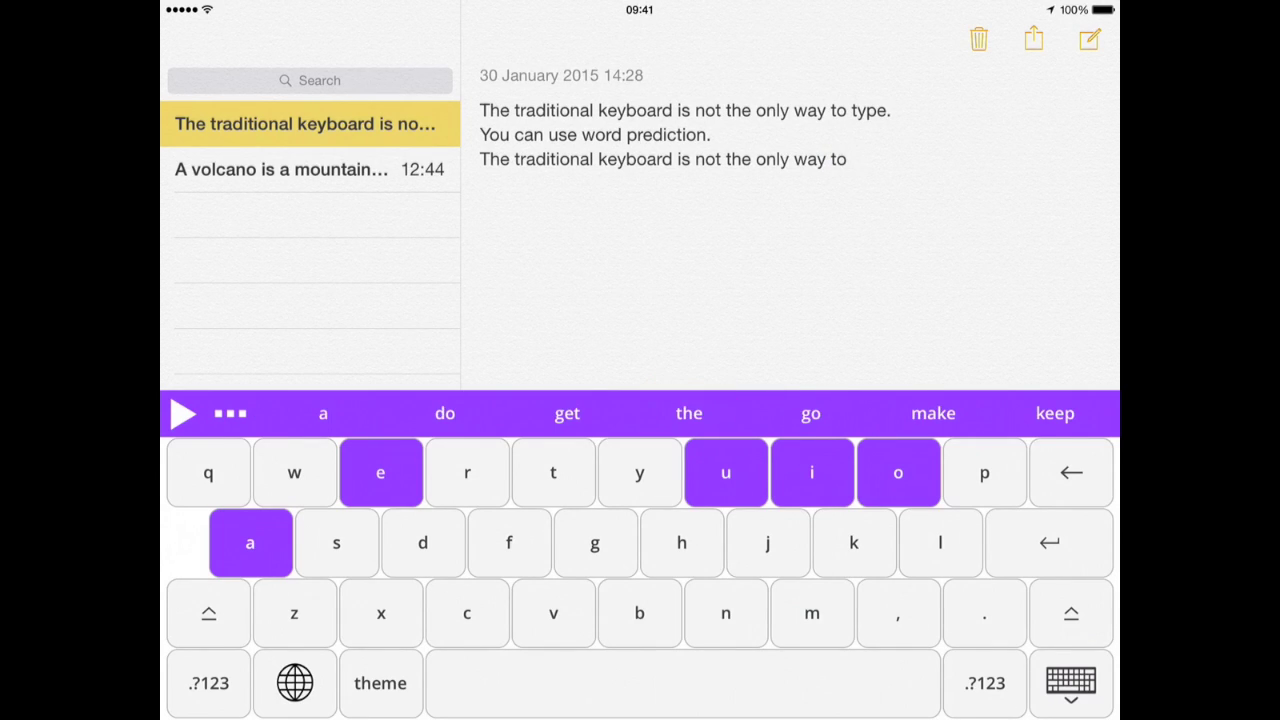
type("t")
type("y")
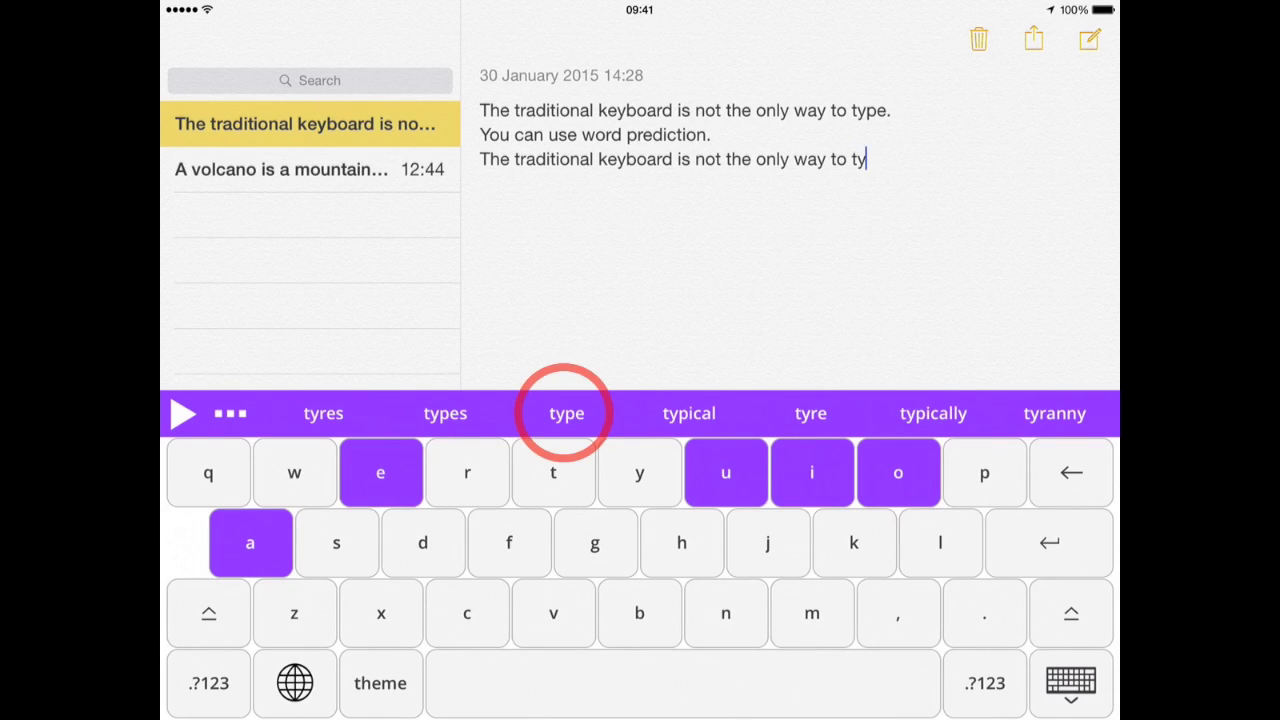
left_click(566, 413)
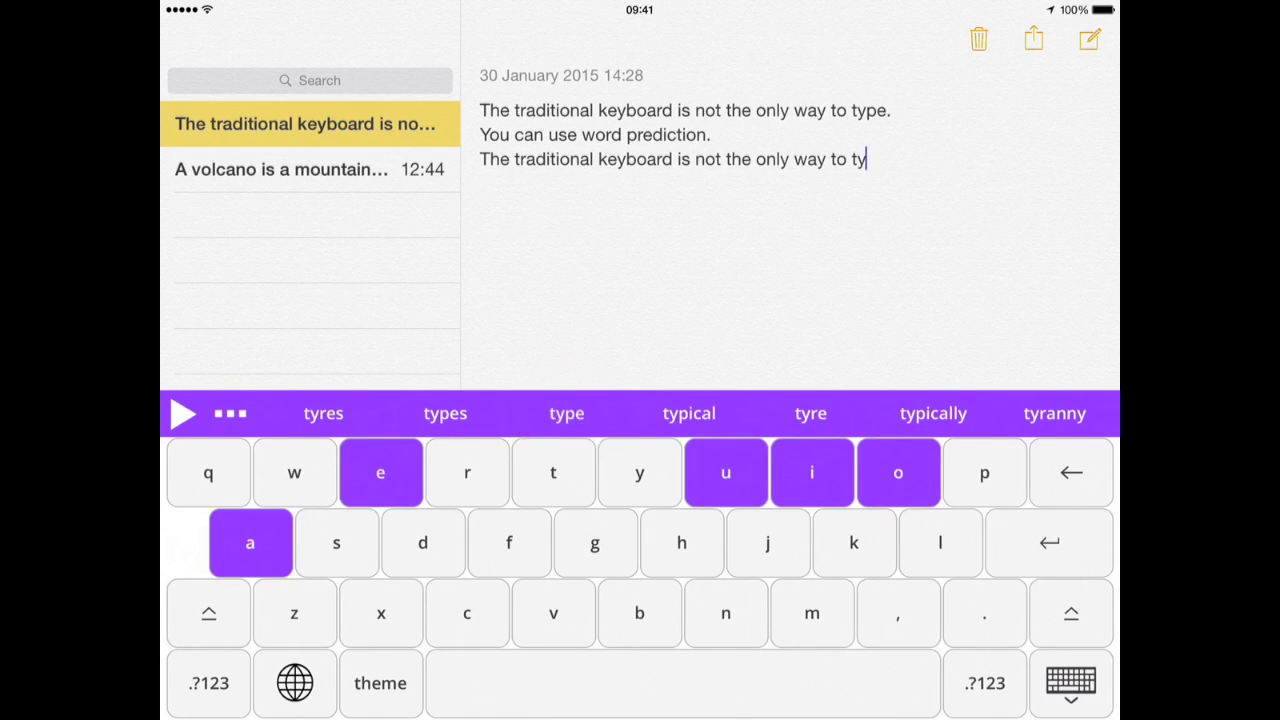
left_click(566, 413)
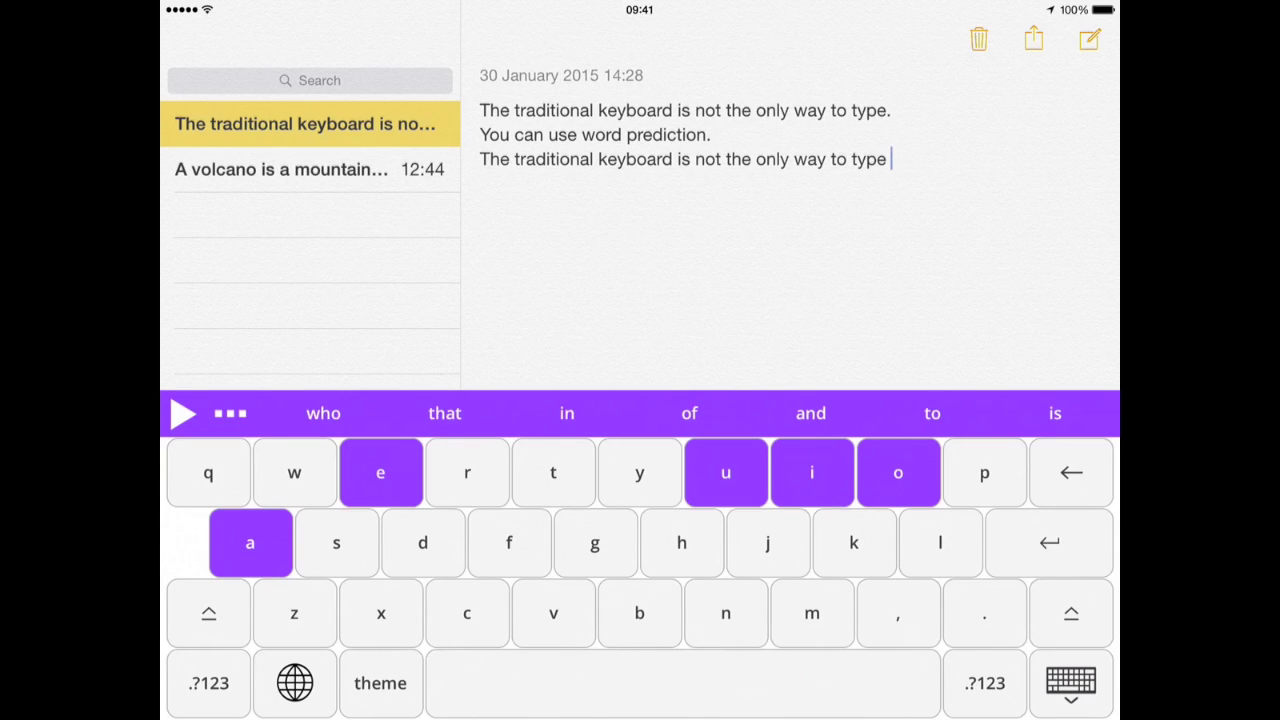
left_click(984, 613)
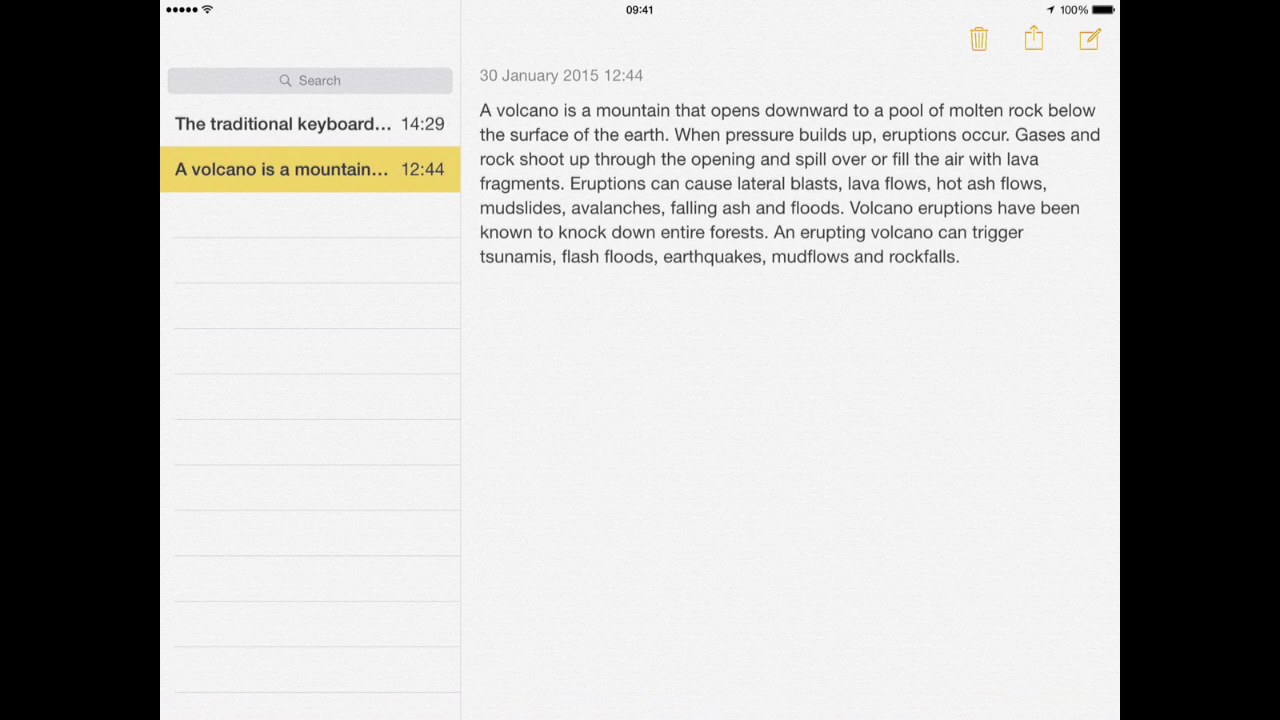
- Read aloud 'When pressure builds up, eruptions occur.' from the volcano note, then stop playback
left_click(558, 110)
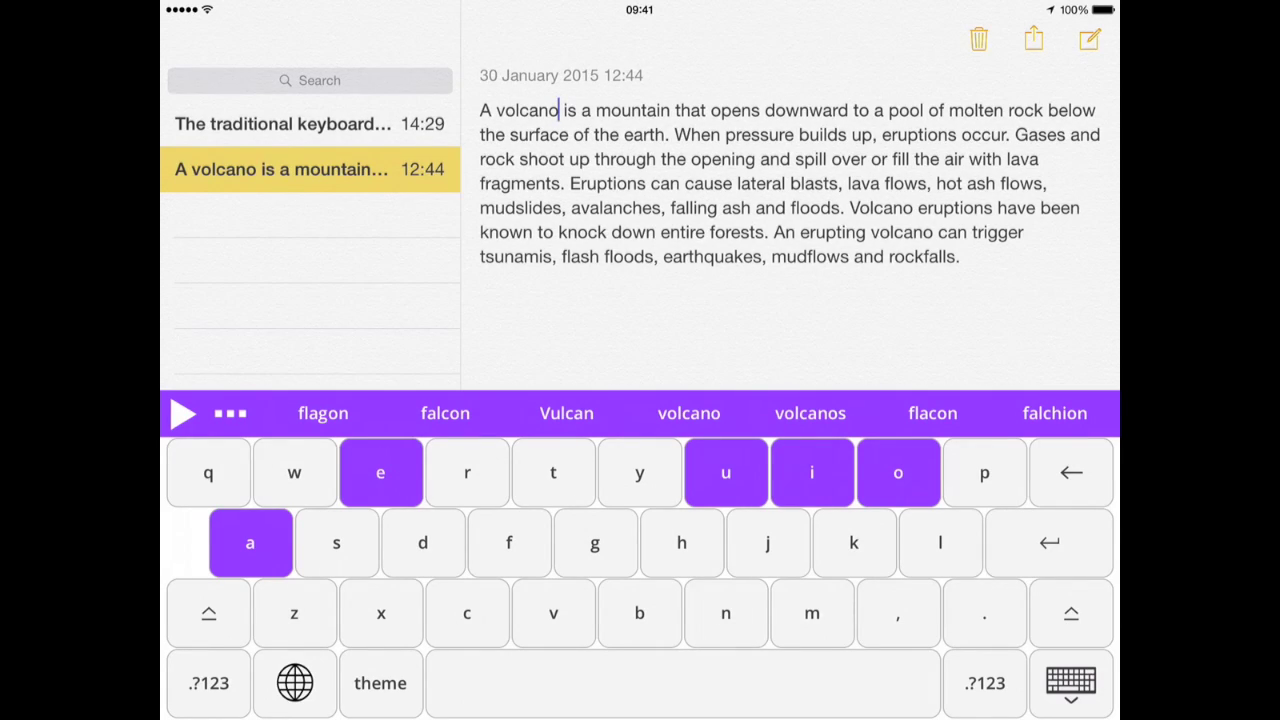
left_click(183, 413)
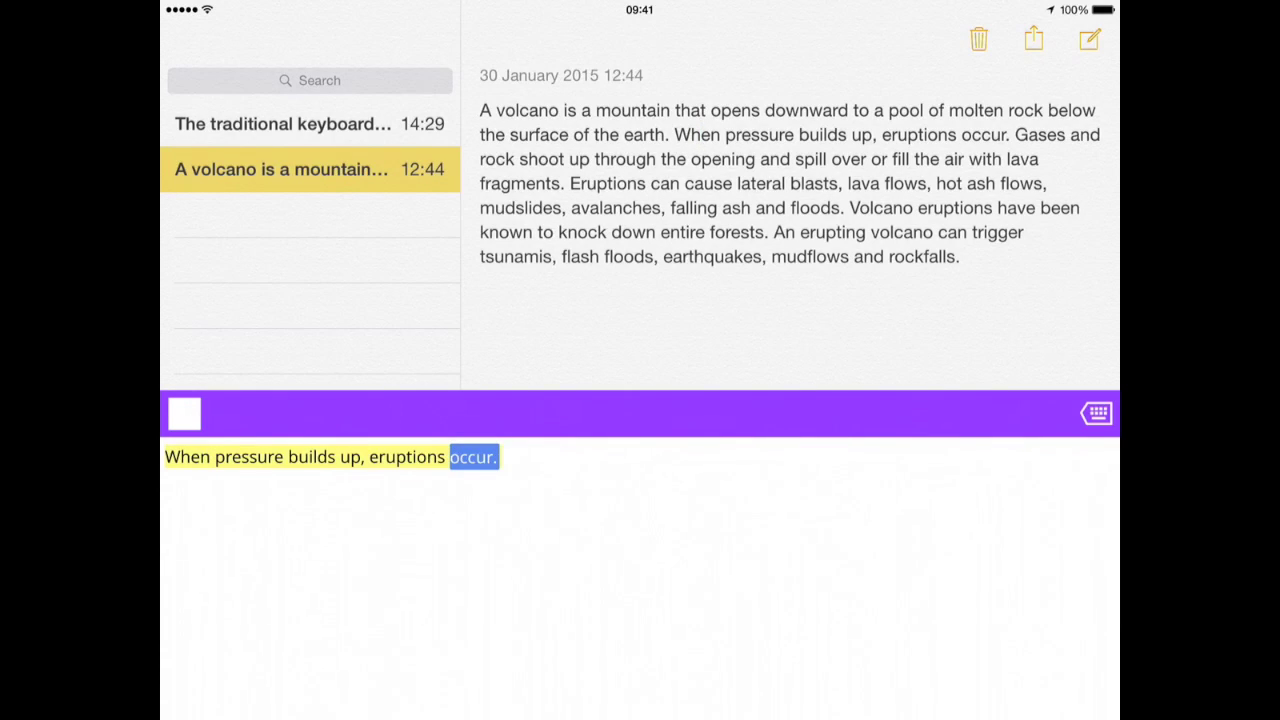
left_click(184, 413)
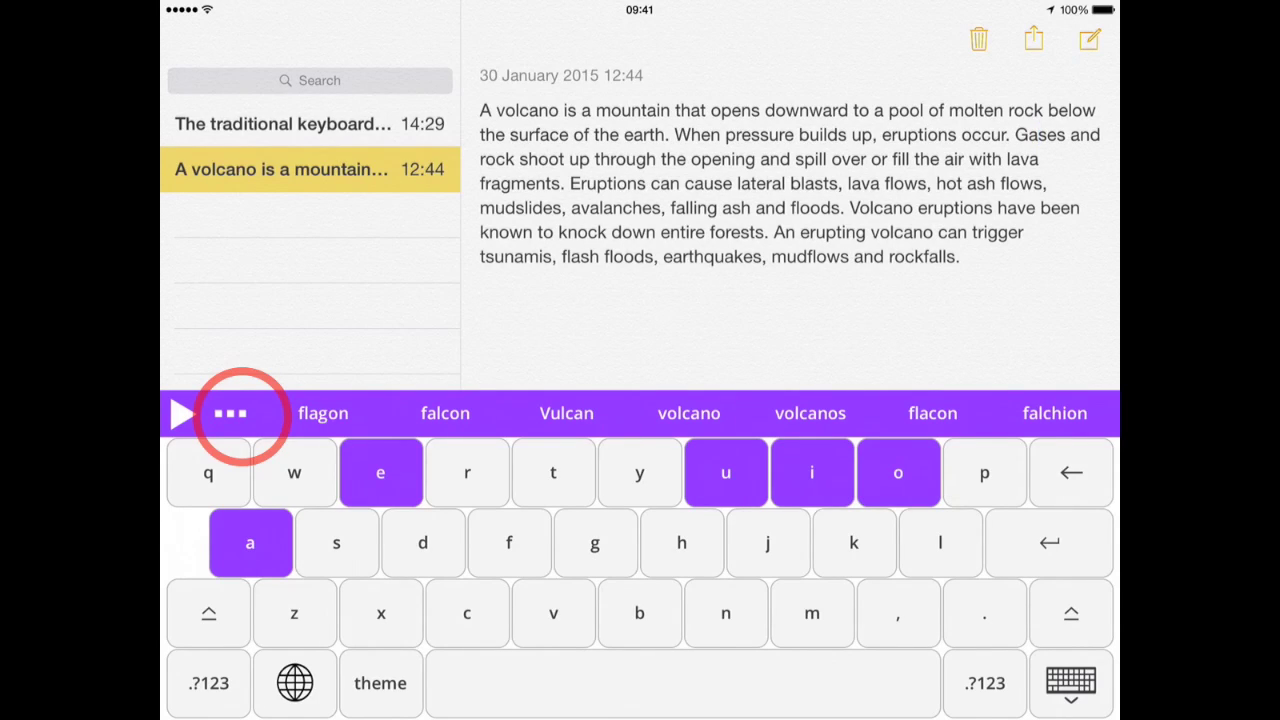
- Spell-check the current volcano note sentence and dismiss the result
left_click(230, 413)
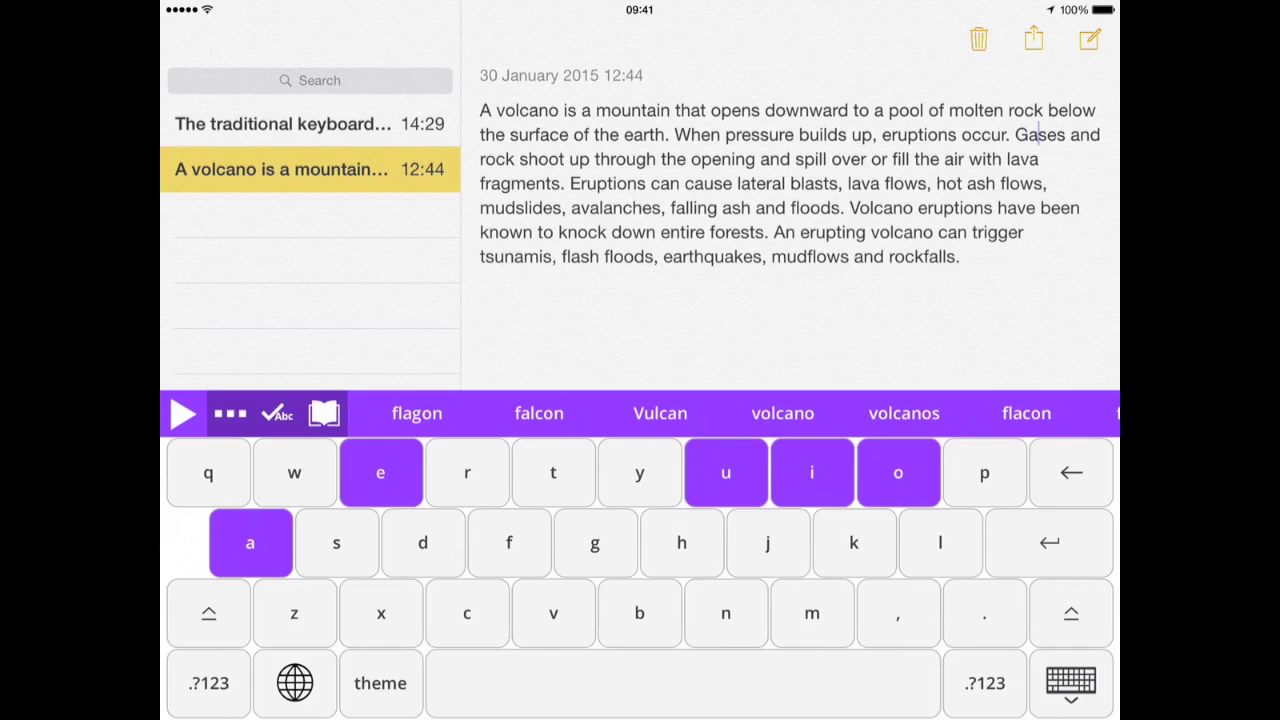
left_click(277, 413)
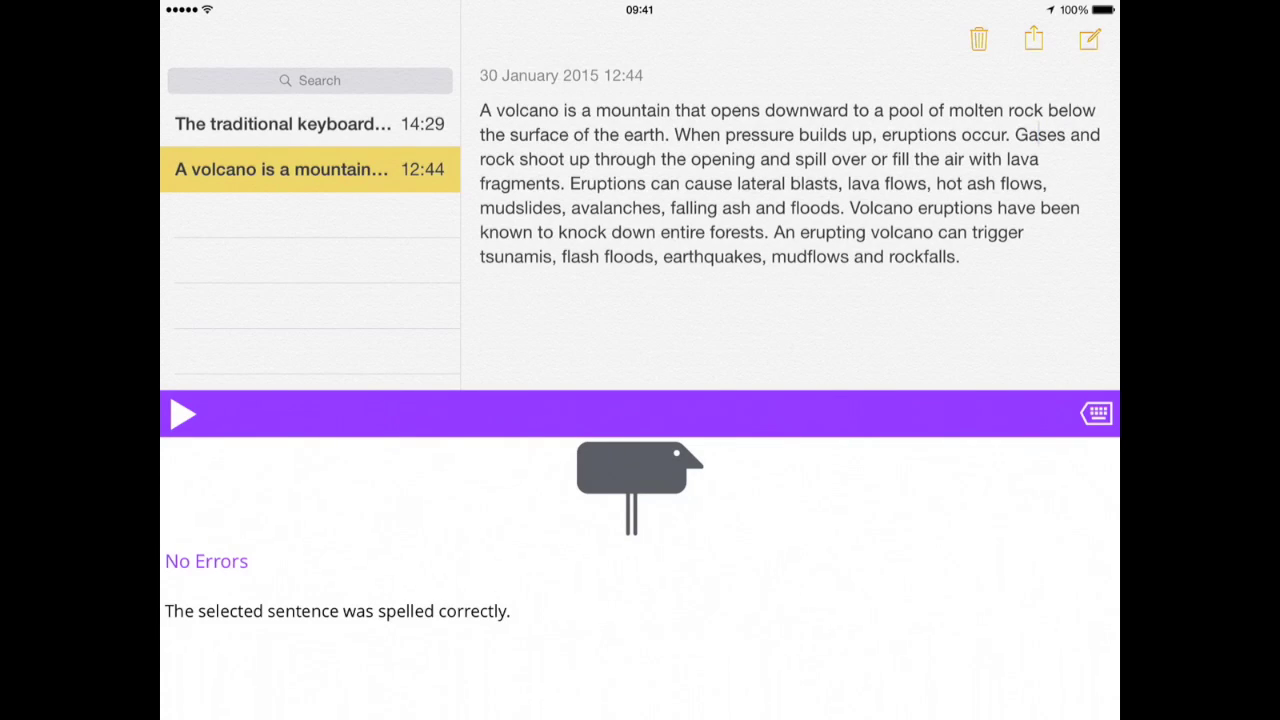
left_click(1096, 413)
- Misspell 'up' as 'upe,' and spell-check the sentence again
key("BackSpace")
key("BackSpace")
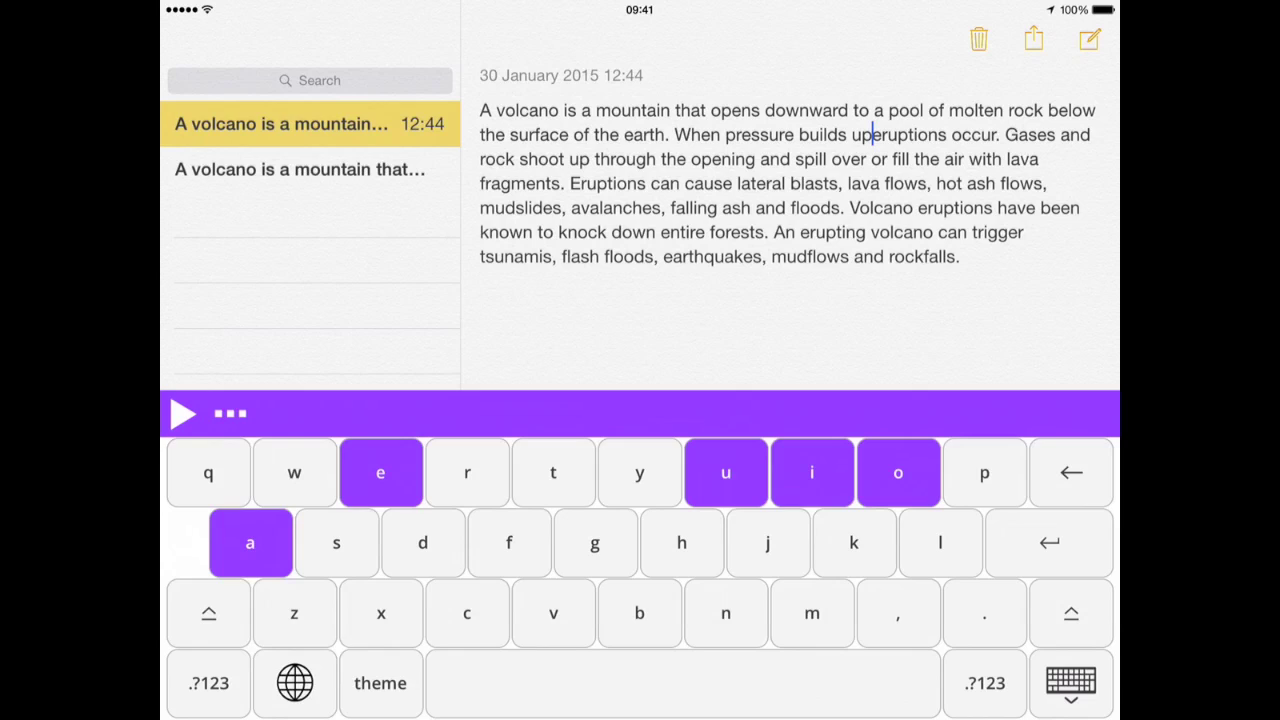
type("e")
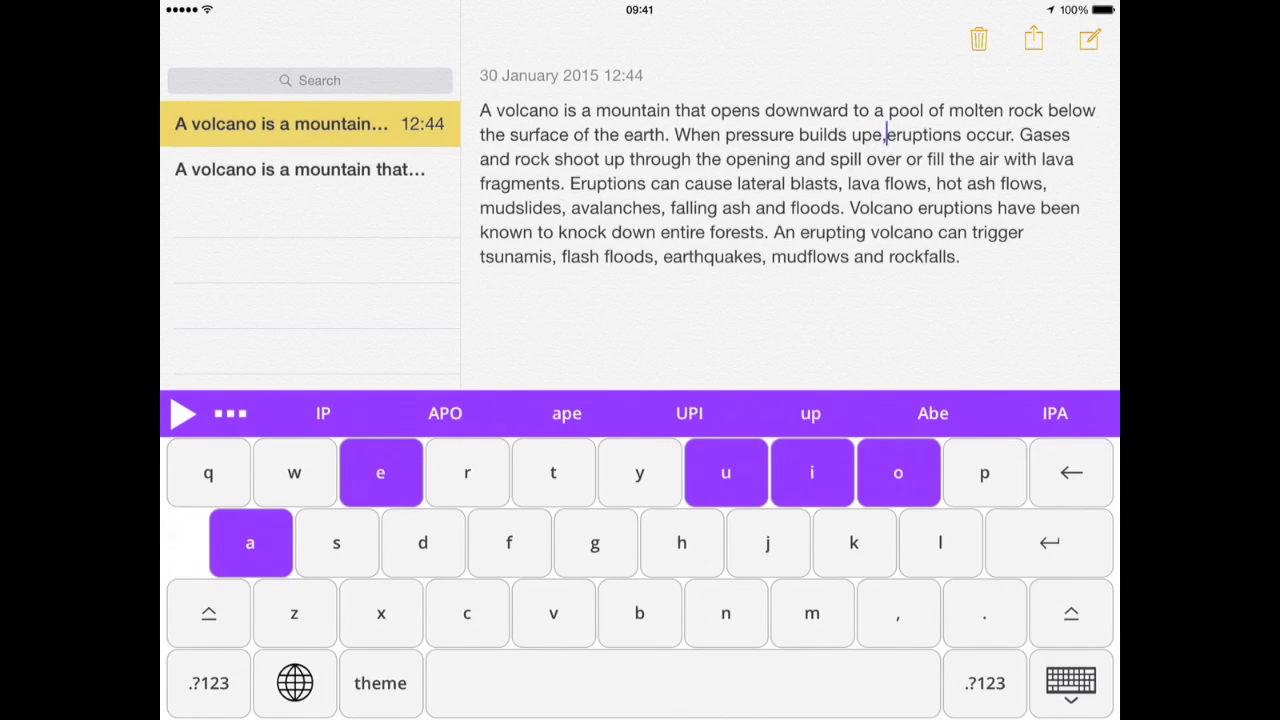
type(",")
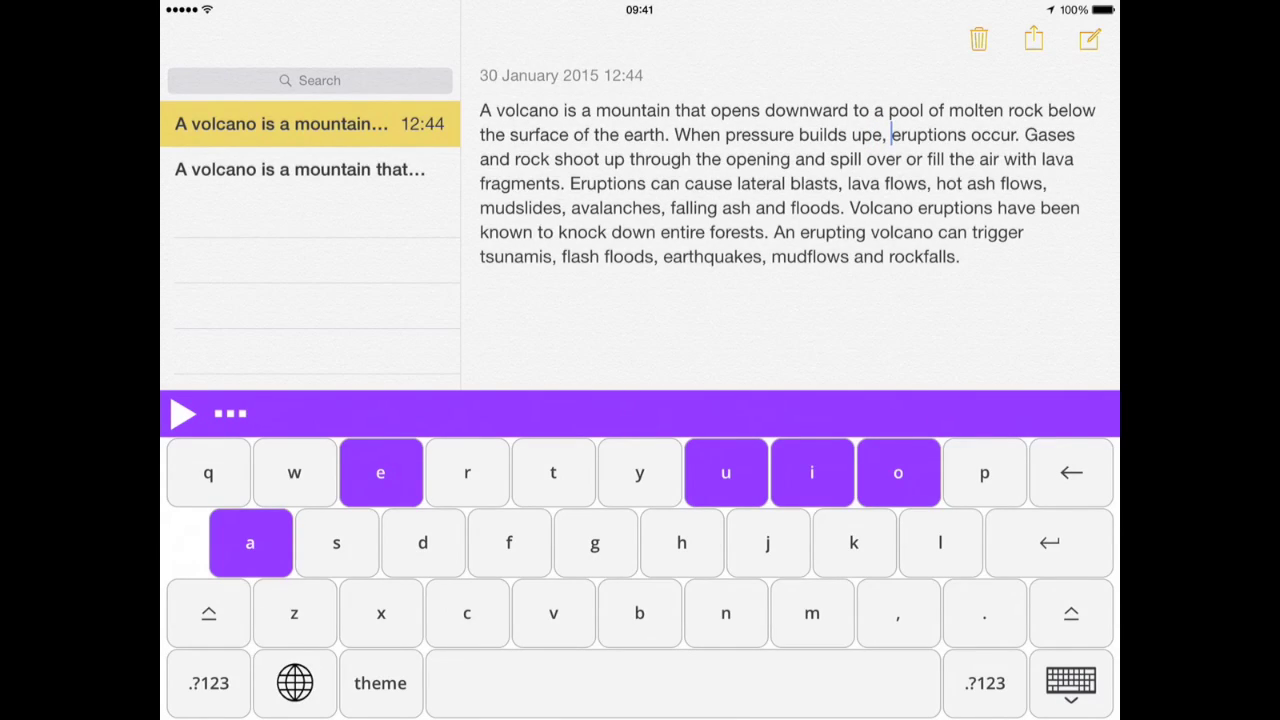
left_click(230, 413)
left_click(277, 412)
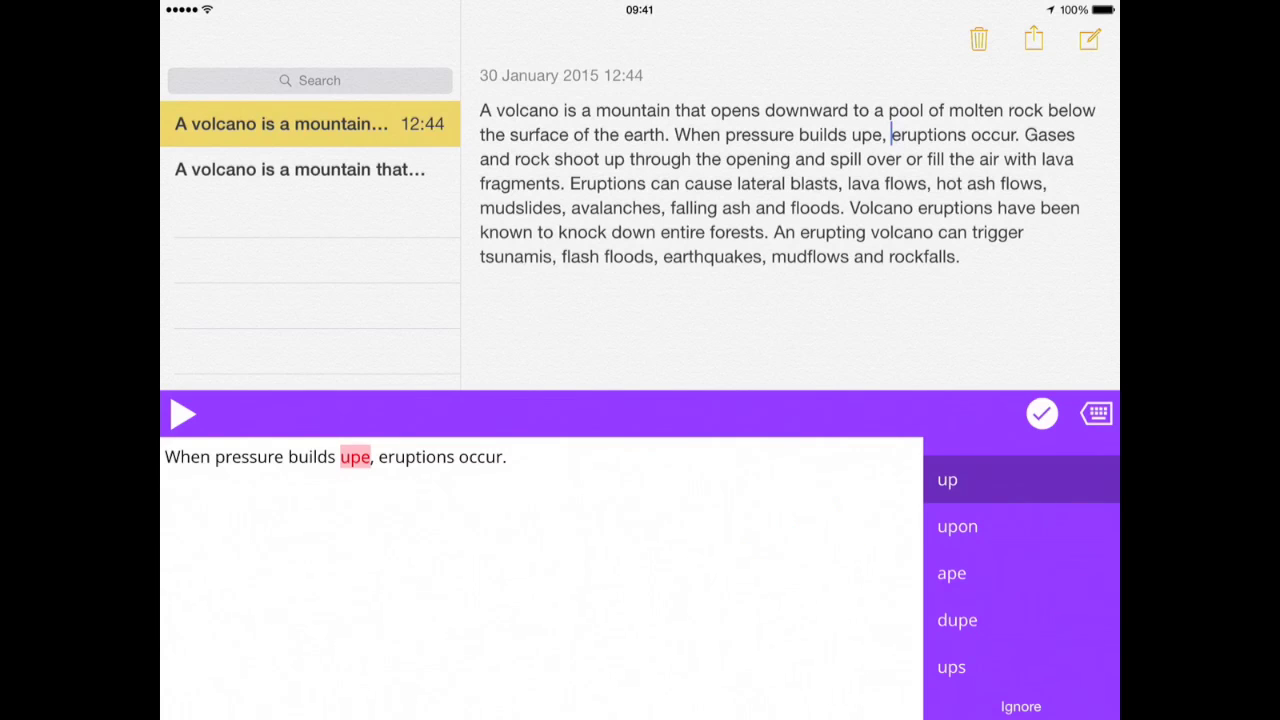
- Listen to the flagged sentence, replace 'upe' with 'up', and select the word Volcano
left_click(183, 413)
left_click(957, 526)
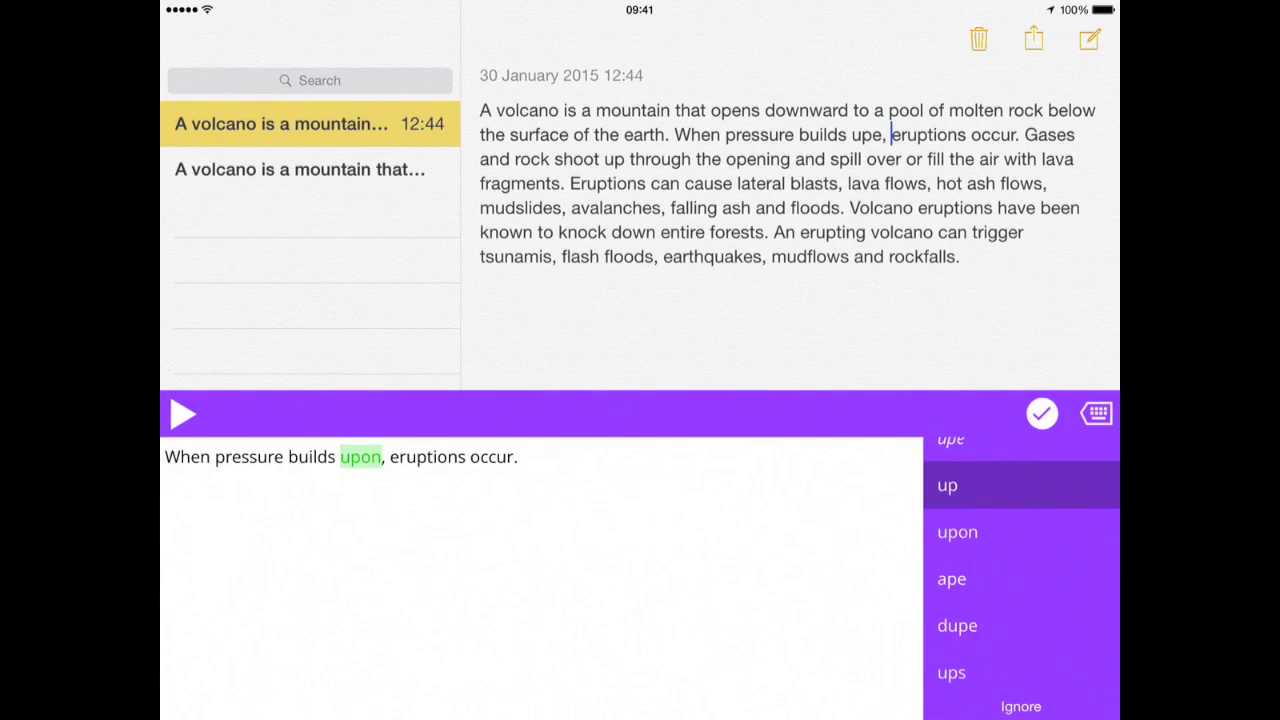
left_click(950, 480)
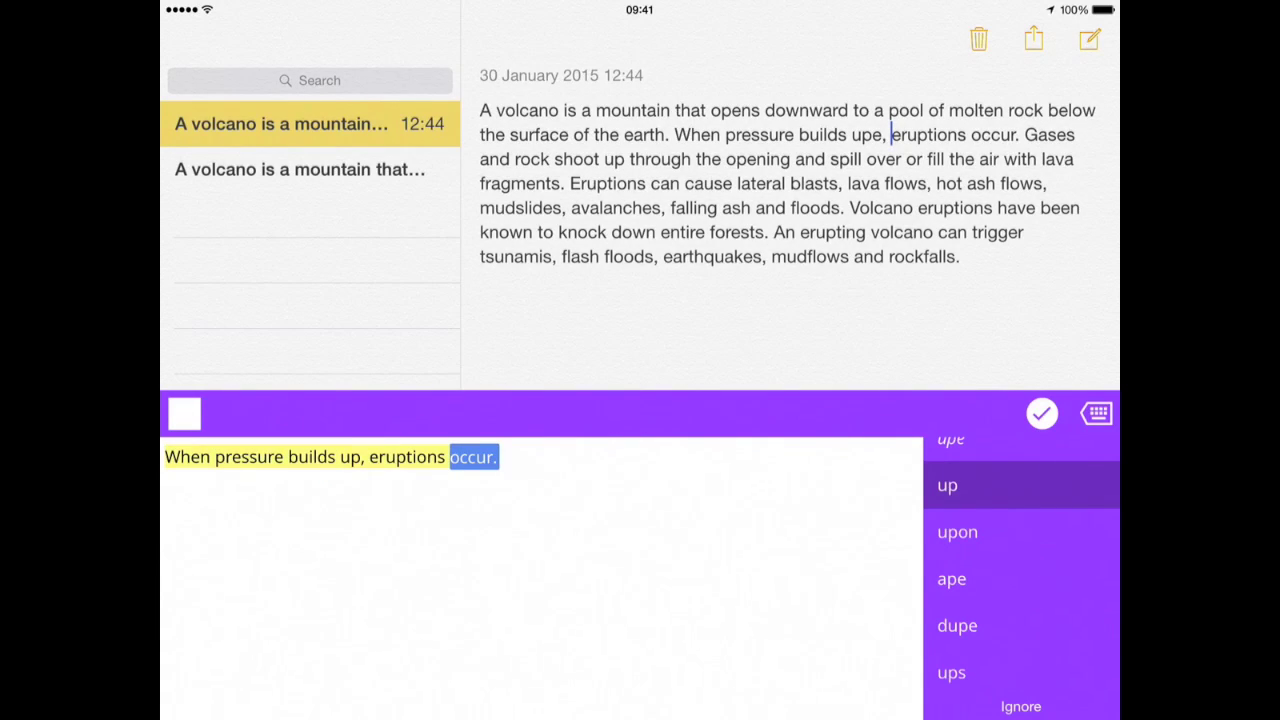
left_click(1042, 413)
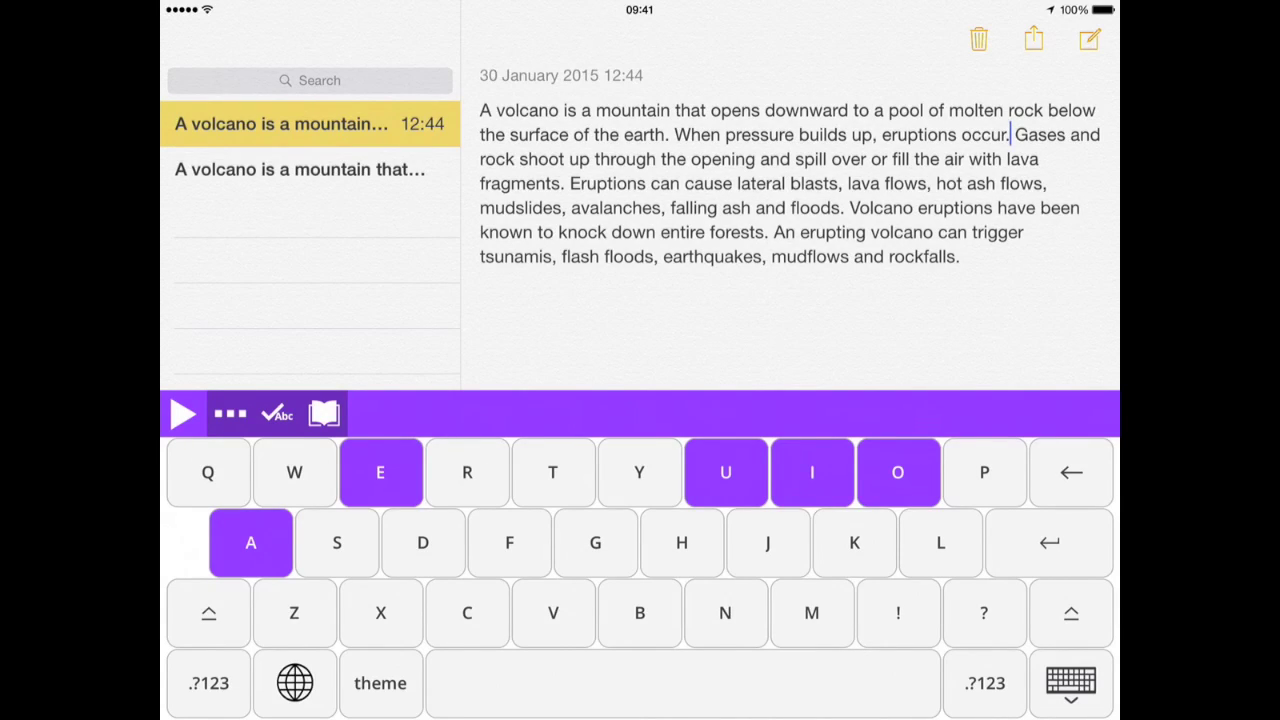
left_click(326, 414)
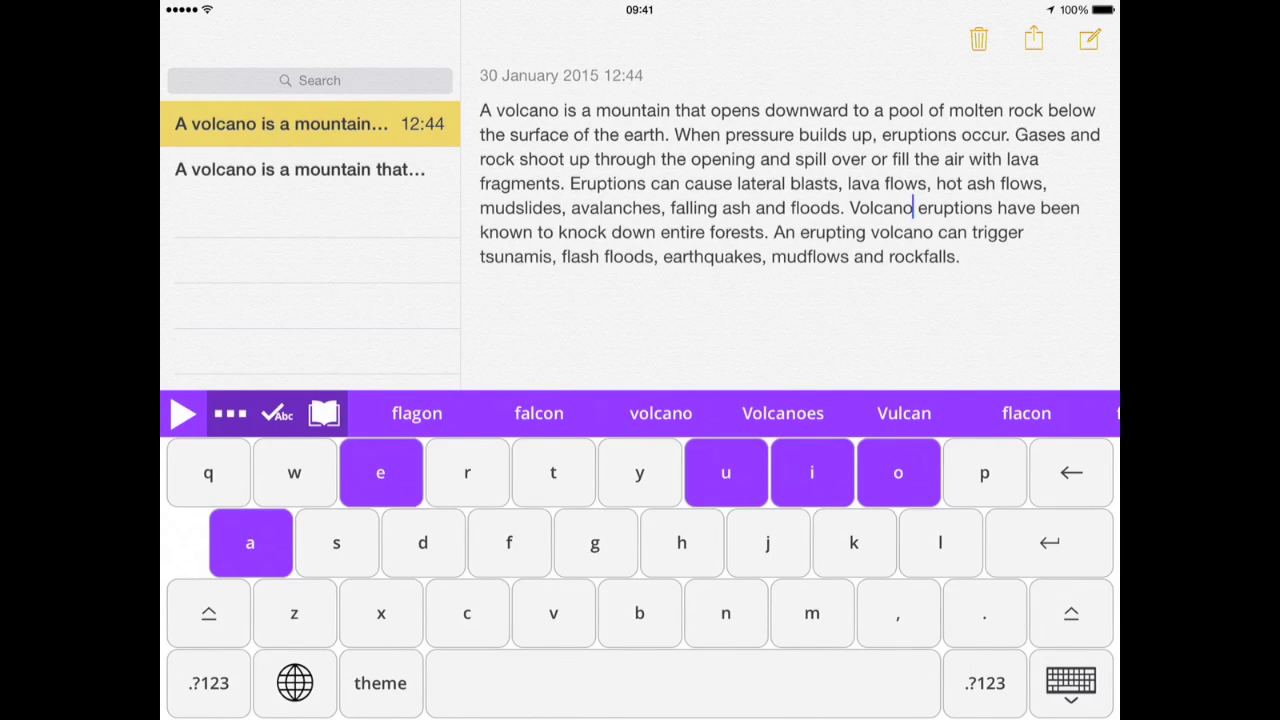
left_click(324, 413)
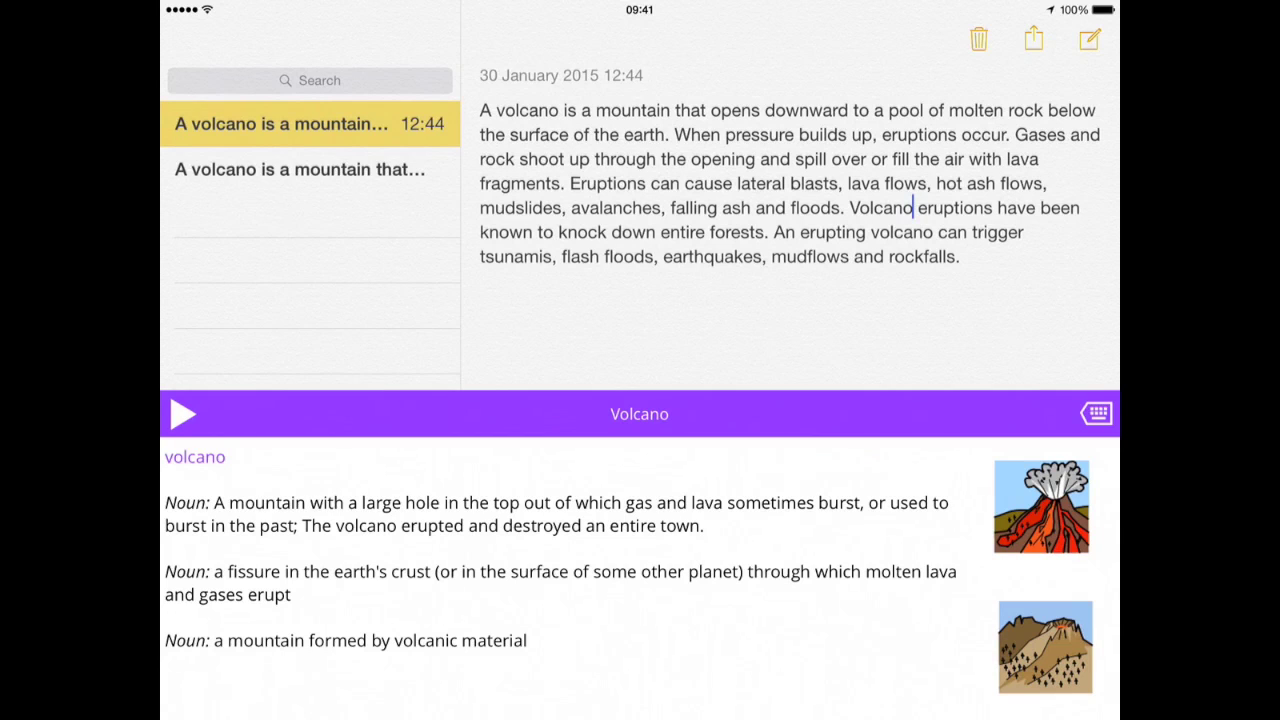
left_click(183, 413)
left_click(183, 413)
left_click(1097, 413)
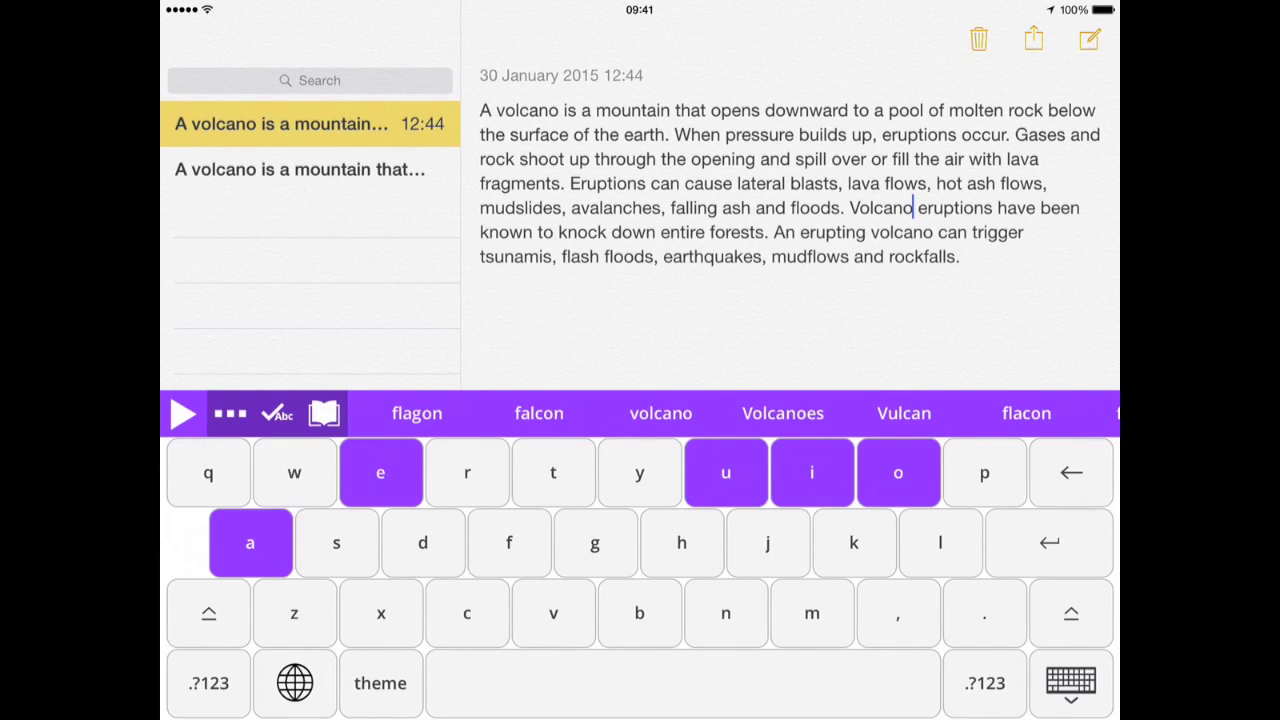
key("super+Down")
- Insert two line breaks after the volcano paragraph
key("Return")
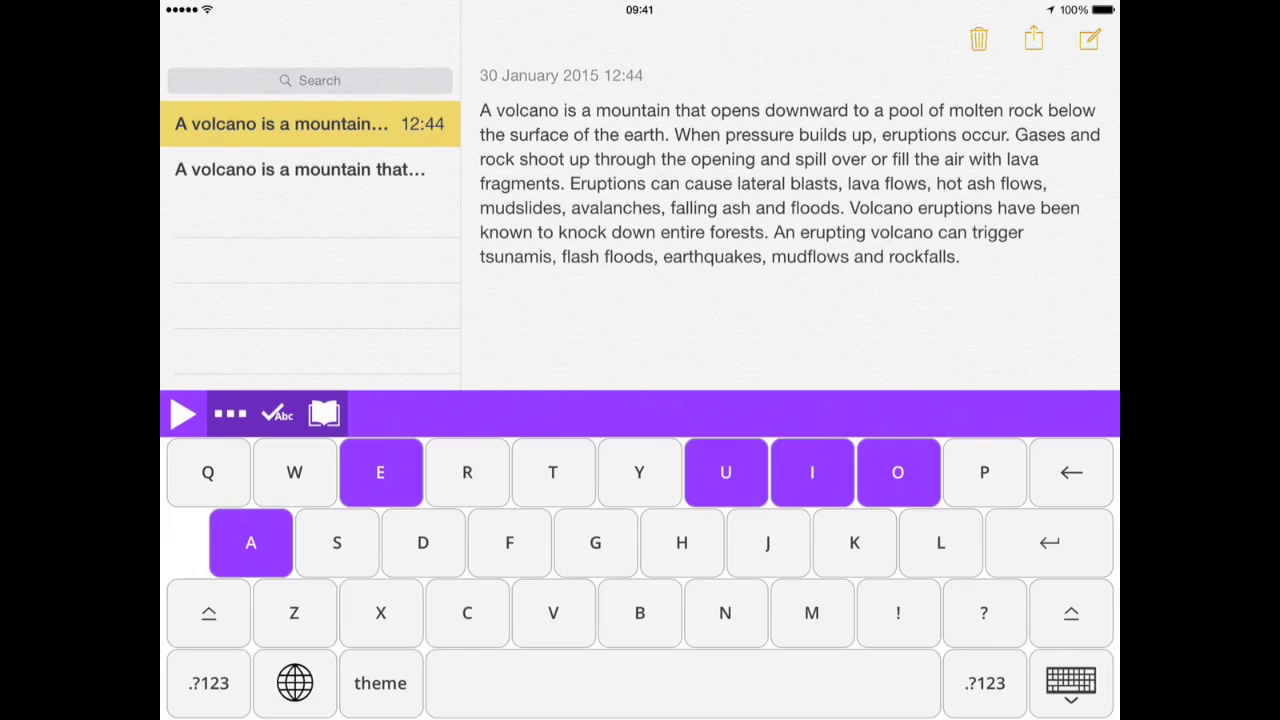
key("Return")
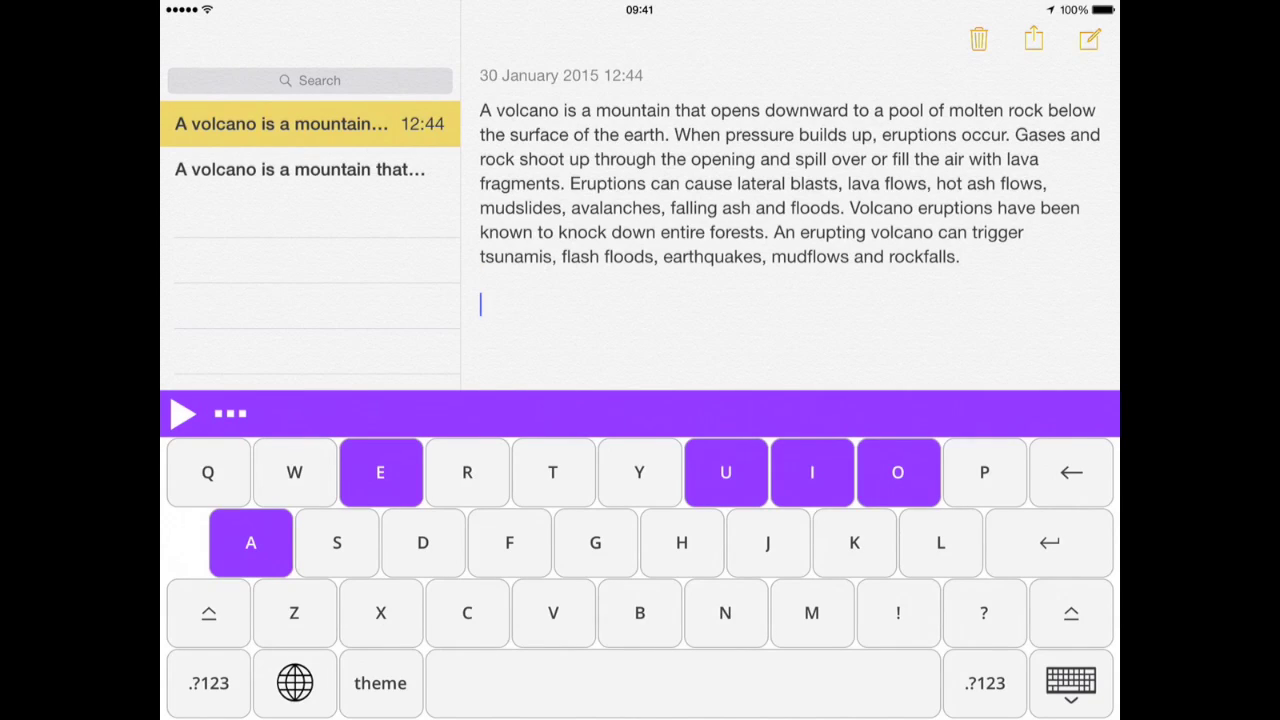